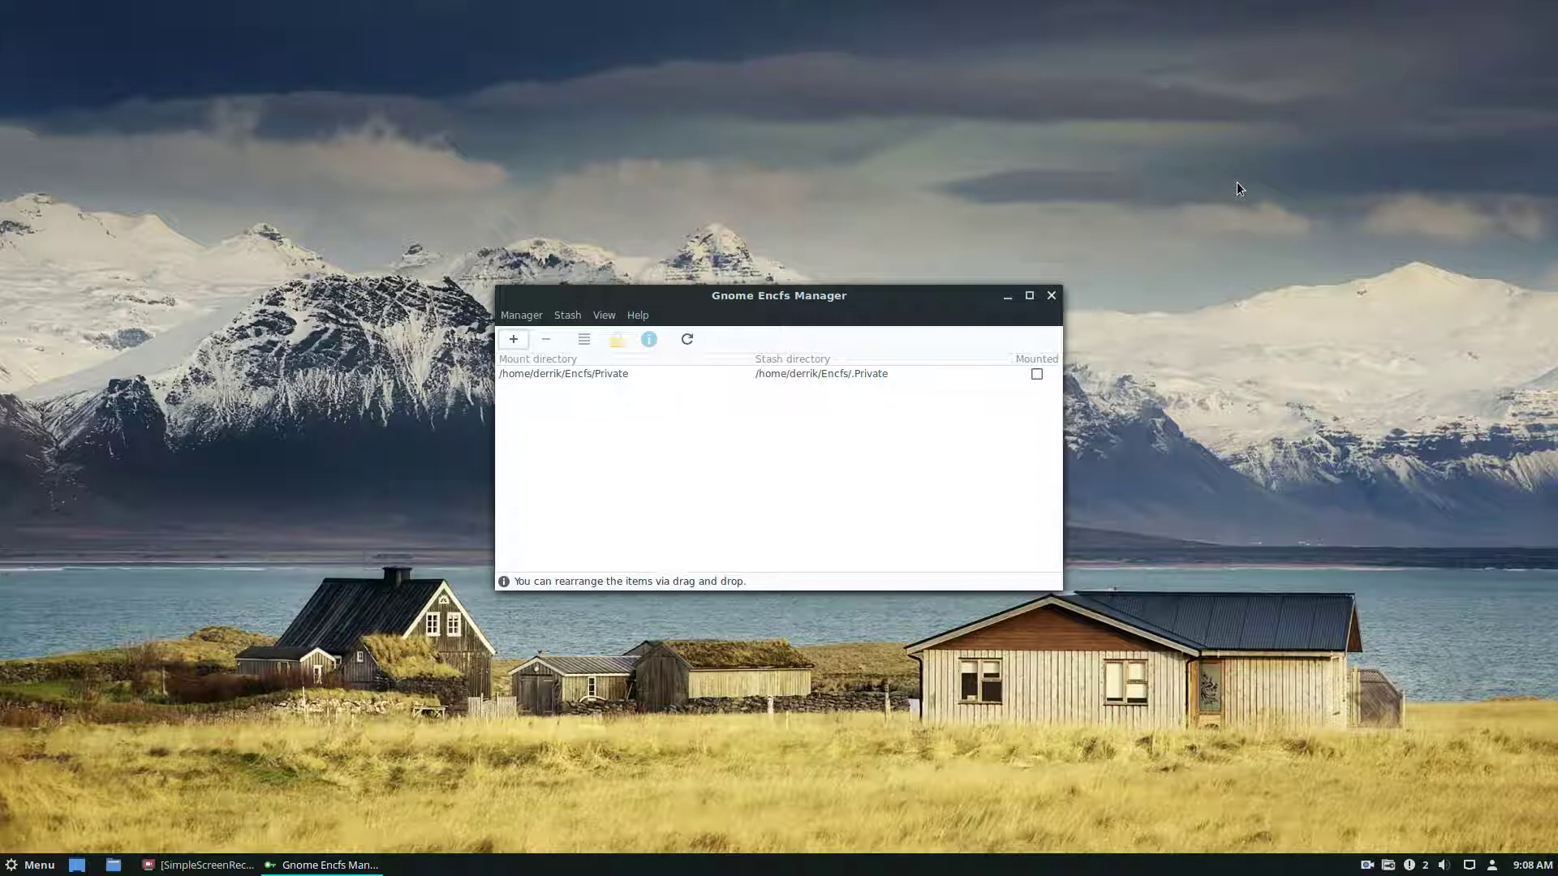
Step: Launch Gnome Encfs Manager and move its window up, showing the unmounted Private stash
drag(706, 297, 649, 156)
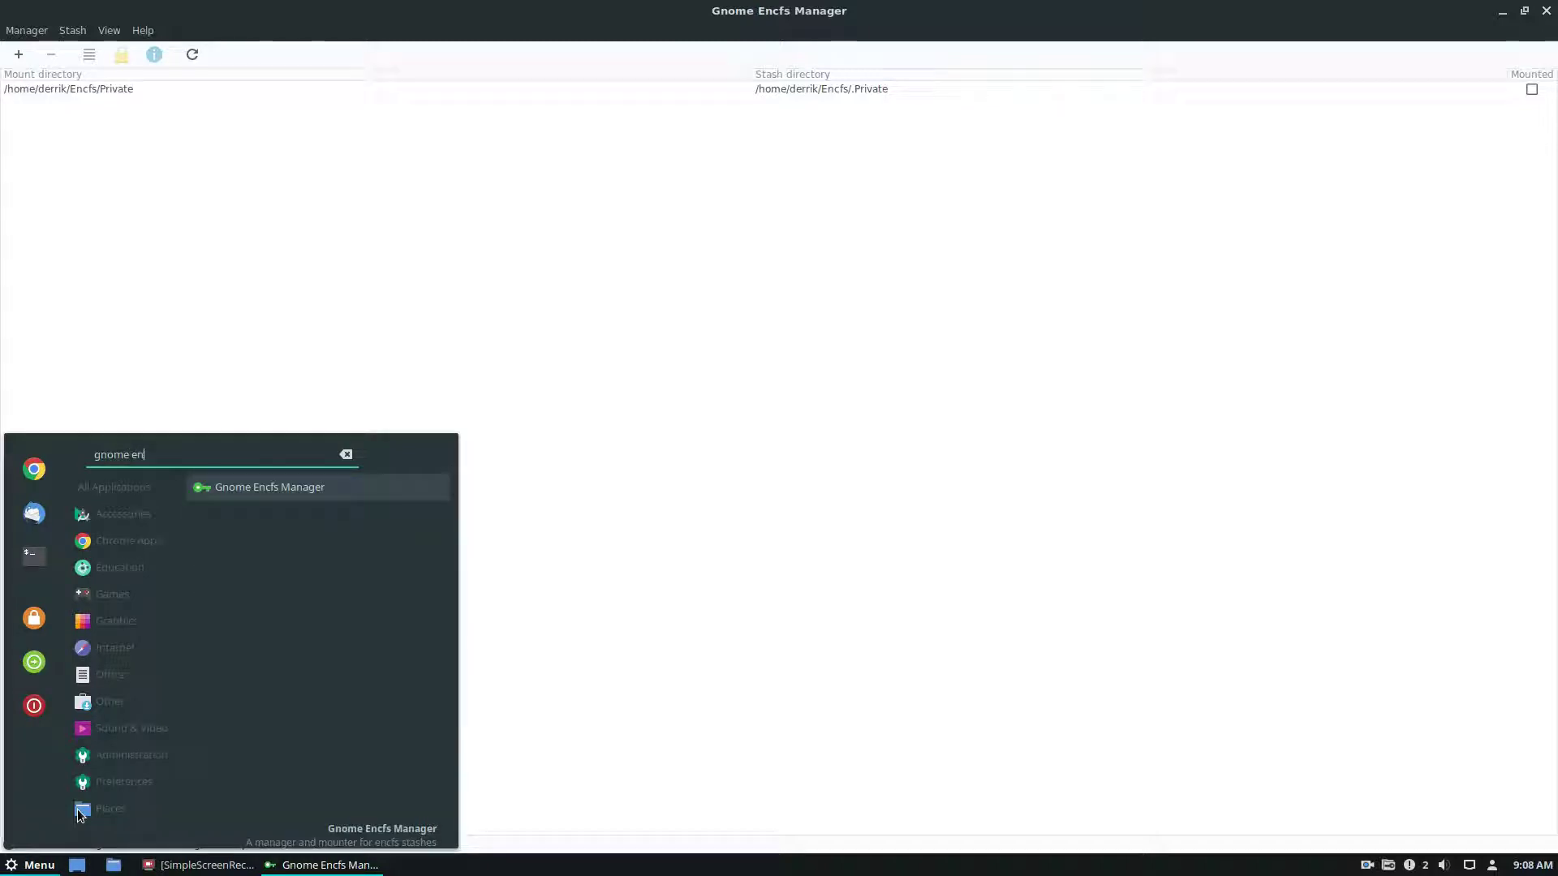
key(Return)
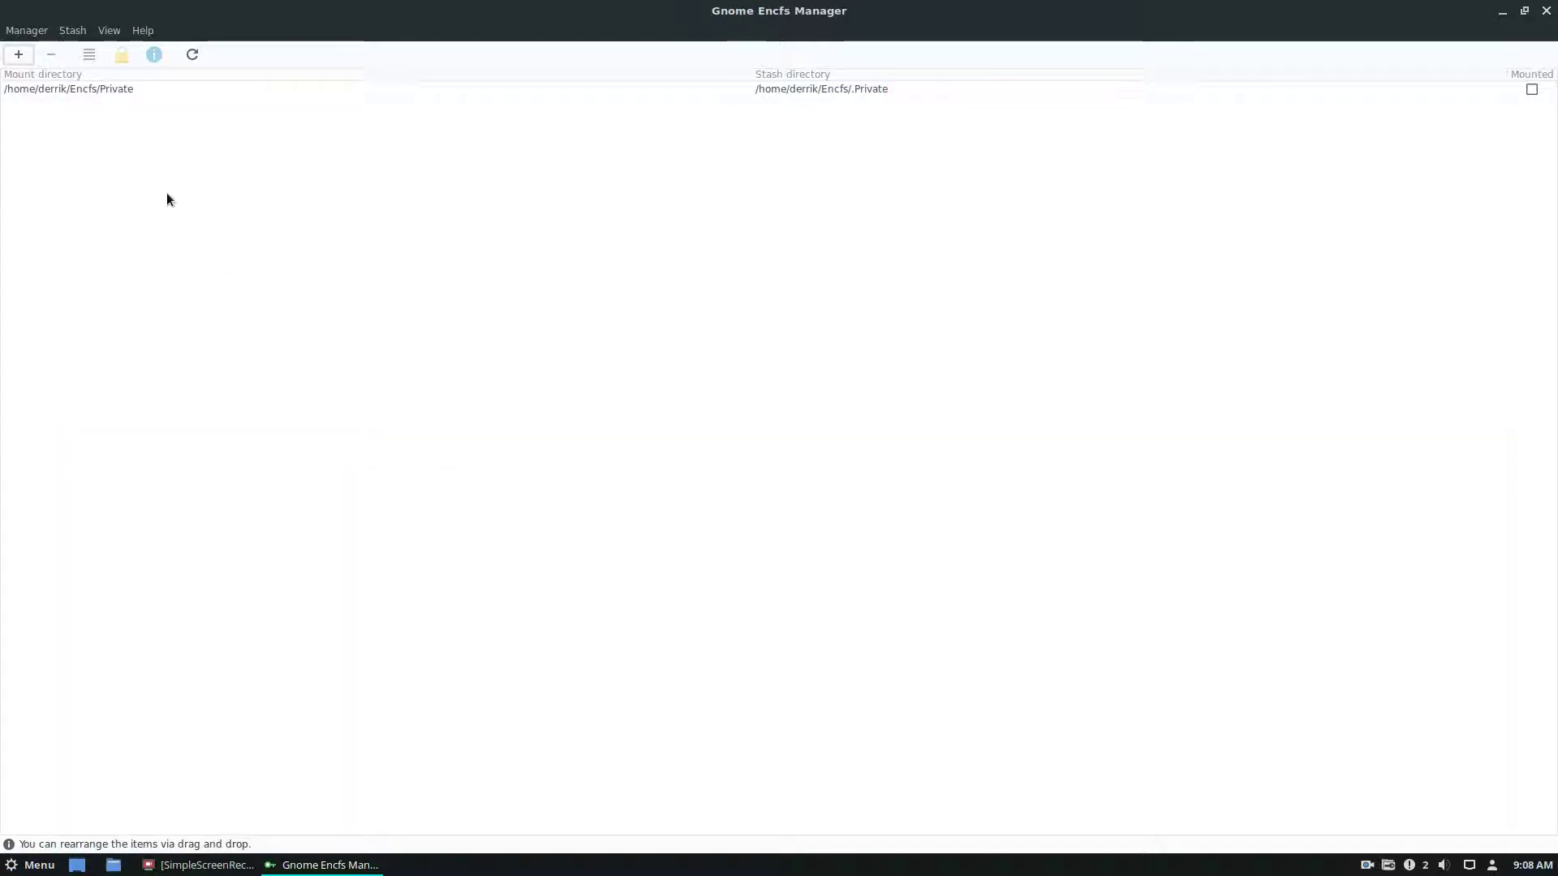
Step: Tick Mounted for the Private stash and enter its password, retyping it after a mistake
click(110, 91)
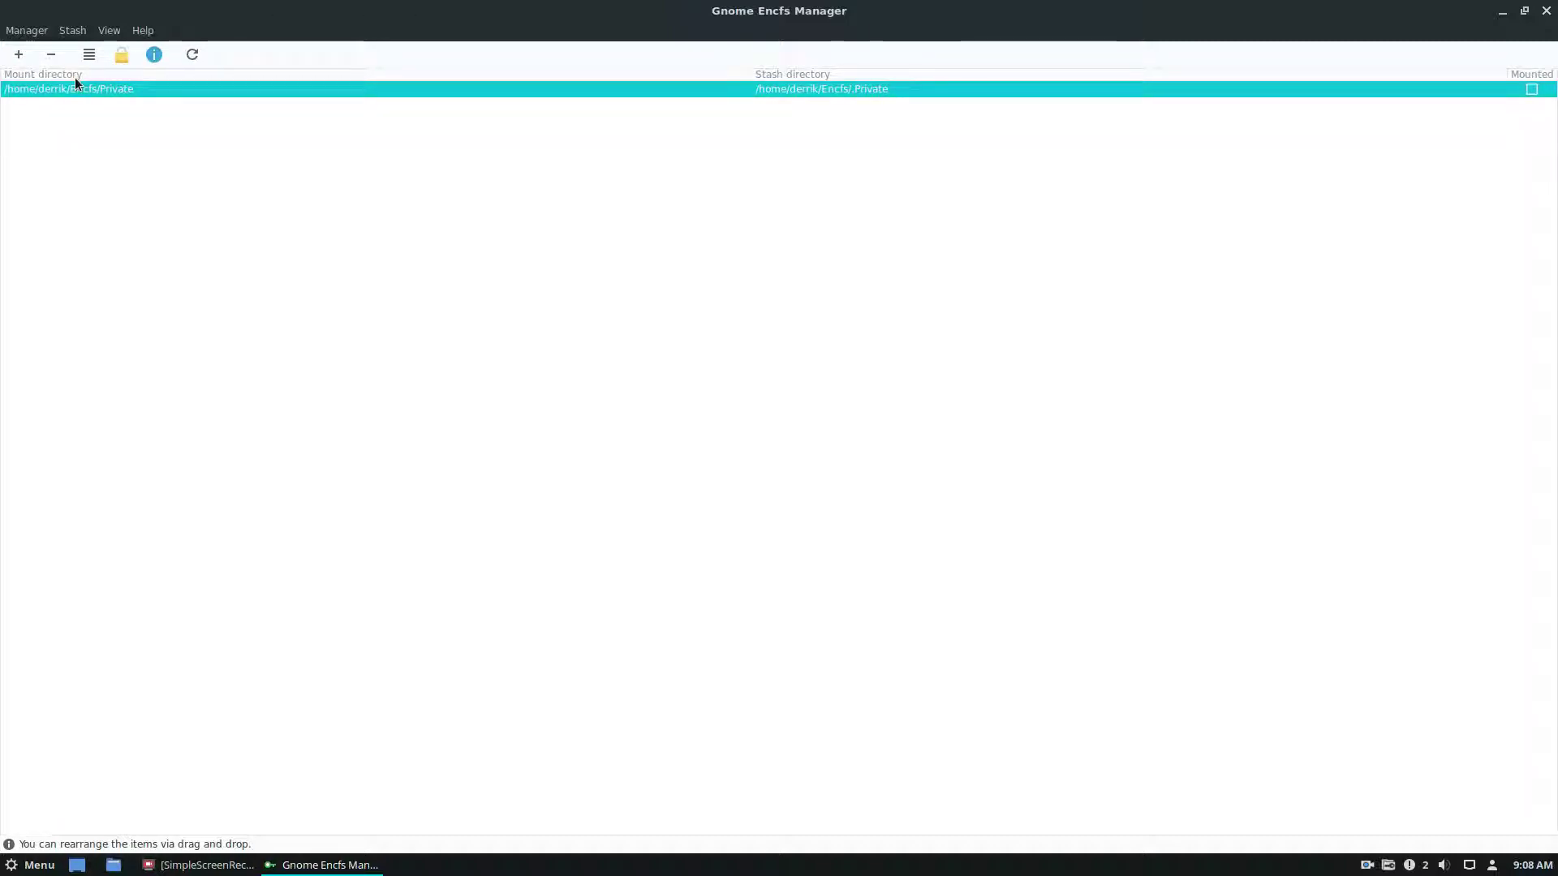
click(1532, 90)
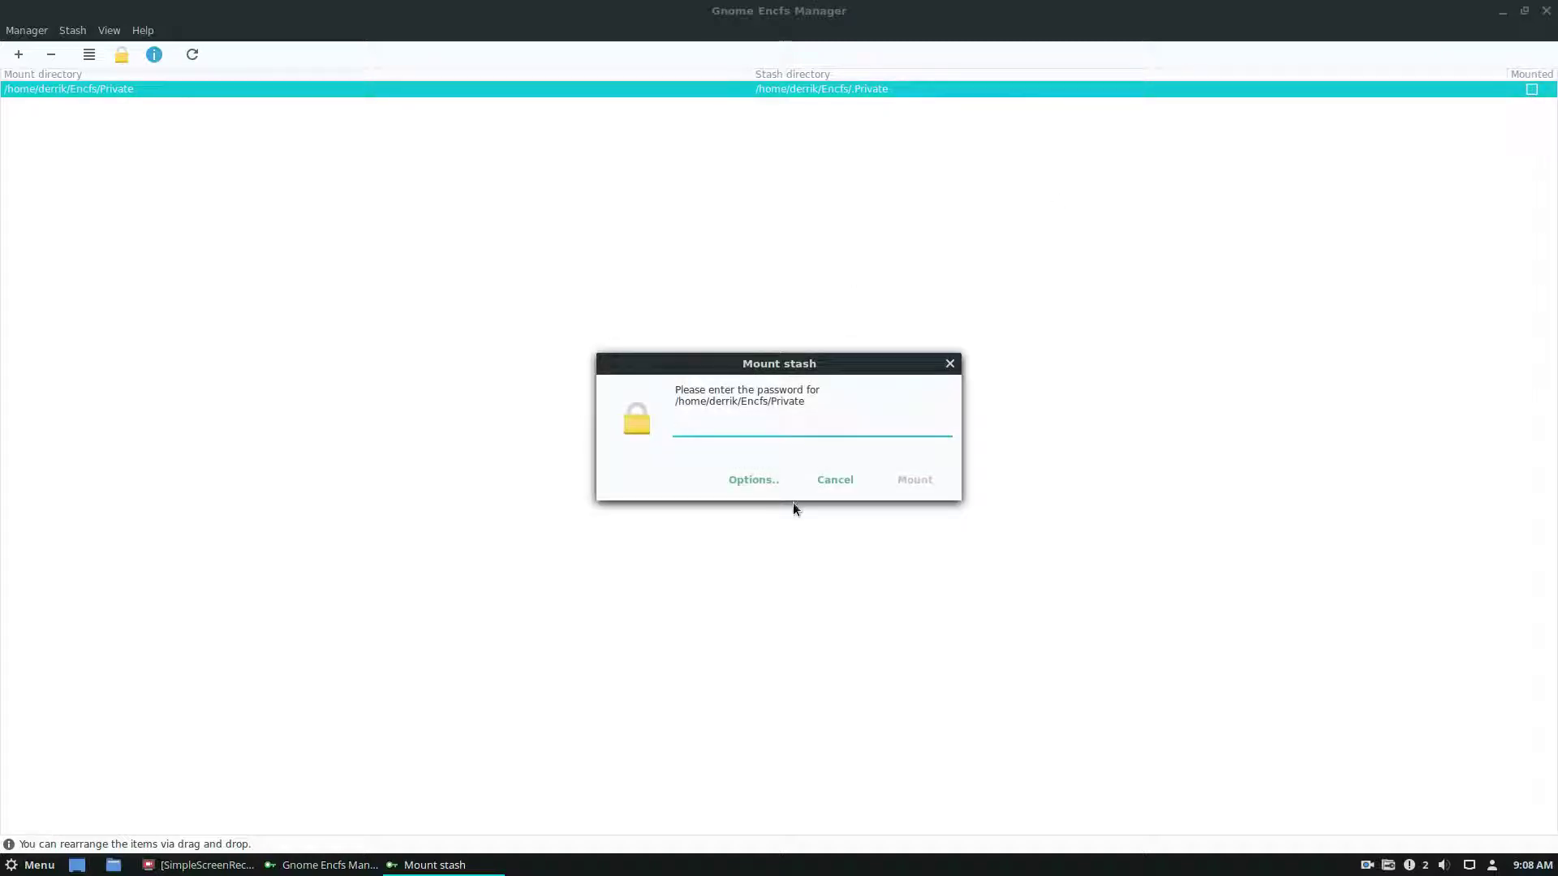
text(********)
key(ctrl+a)
text(********)
key(Return)
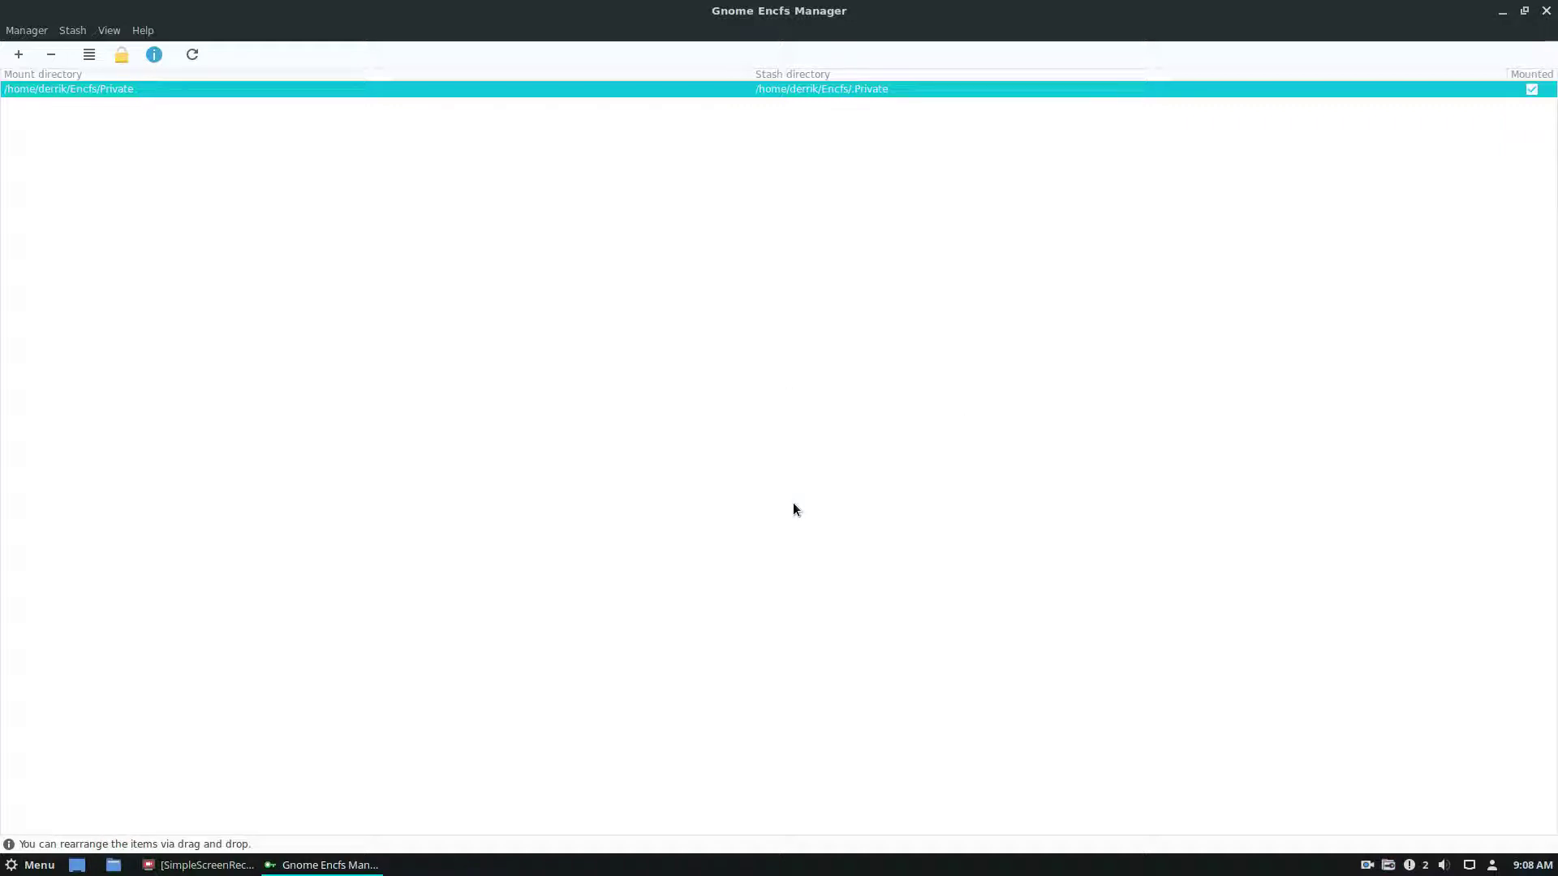
Step: Open Nemo and browse the mounted Private stash and its Recordings folder
click(113, 865)
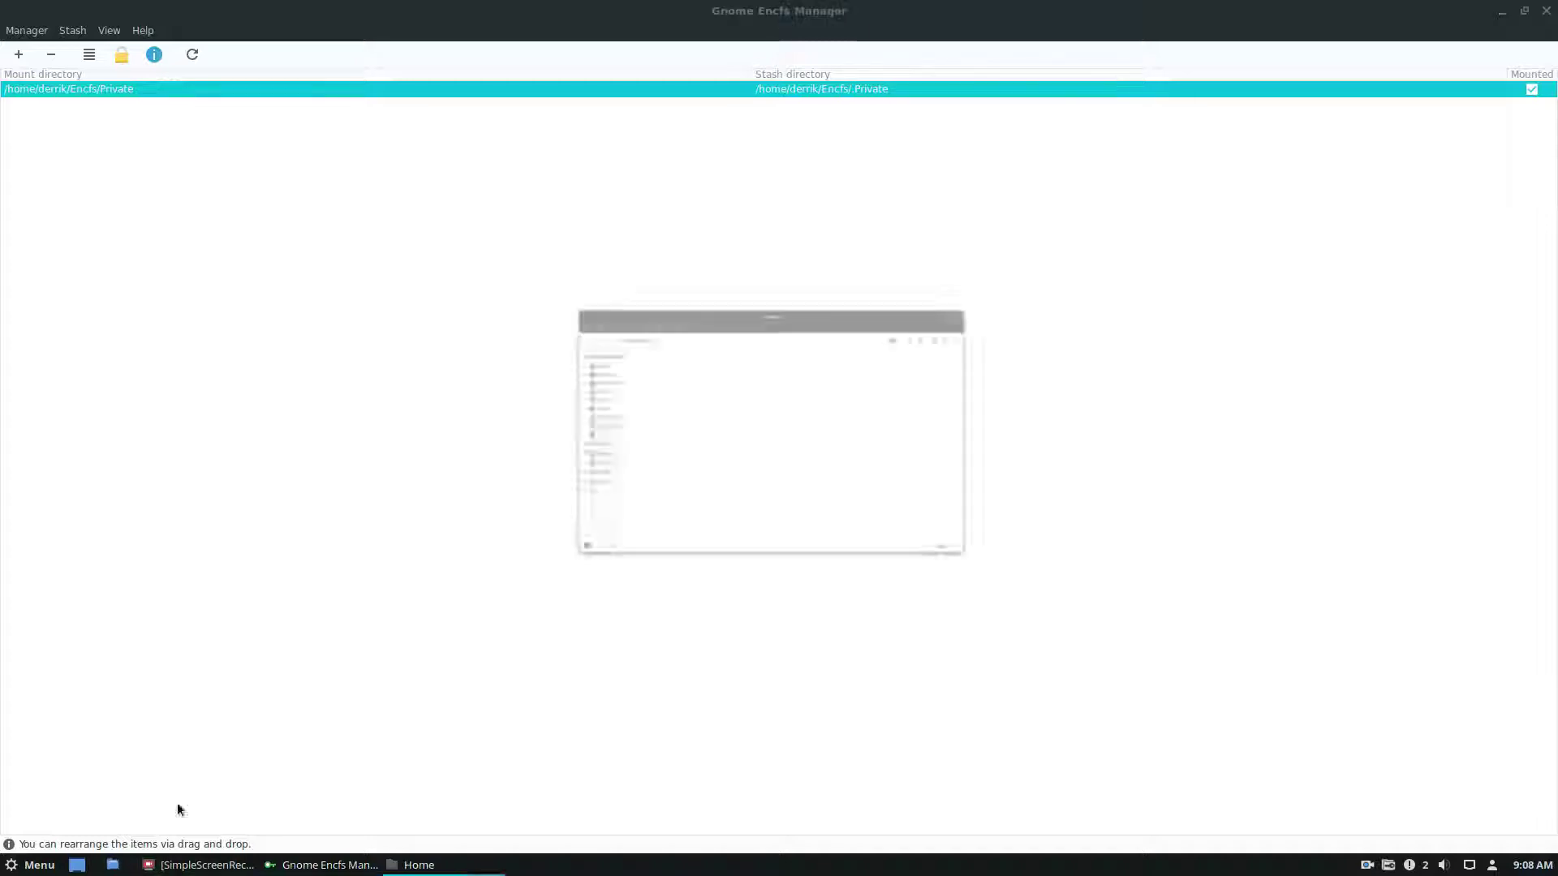
click(434, 473)
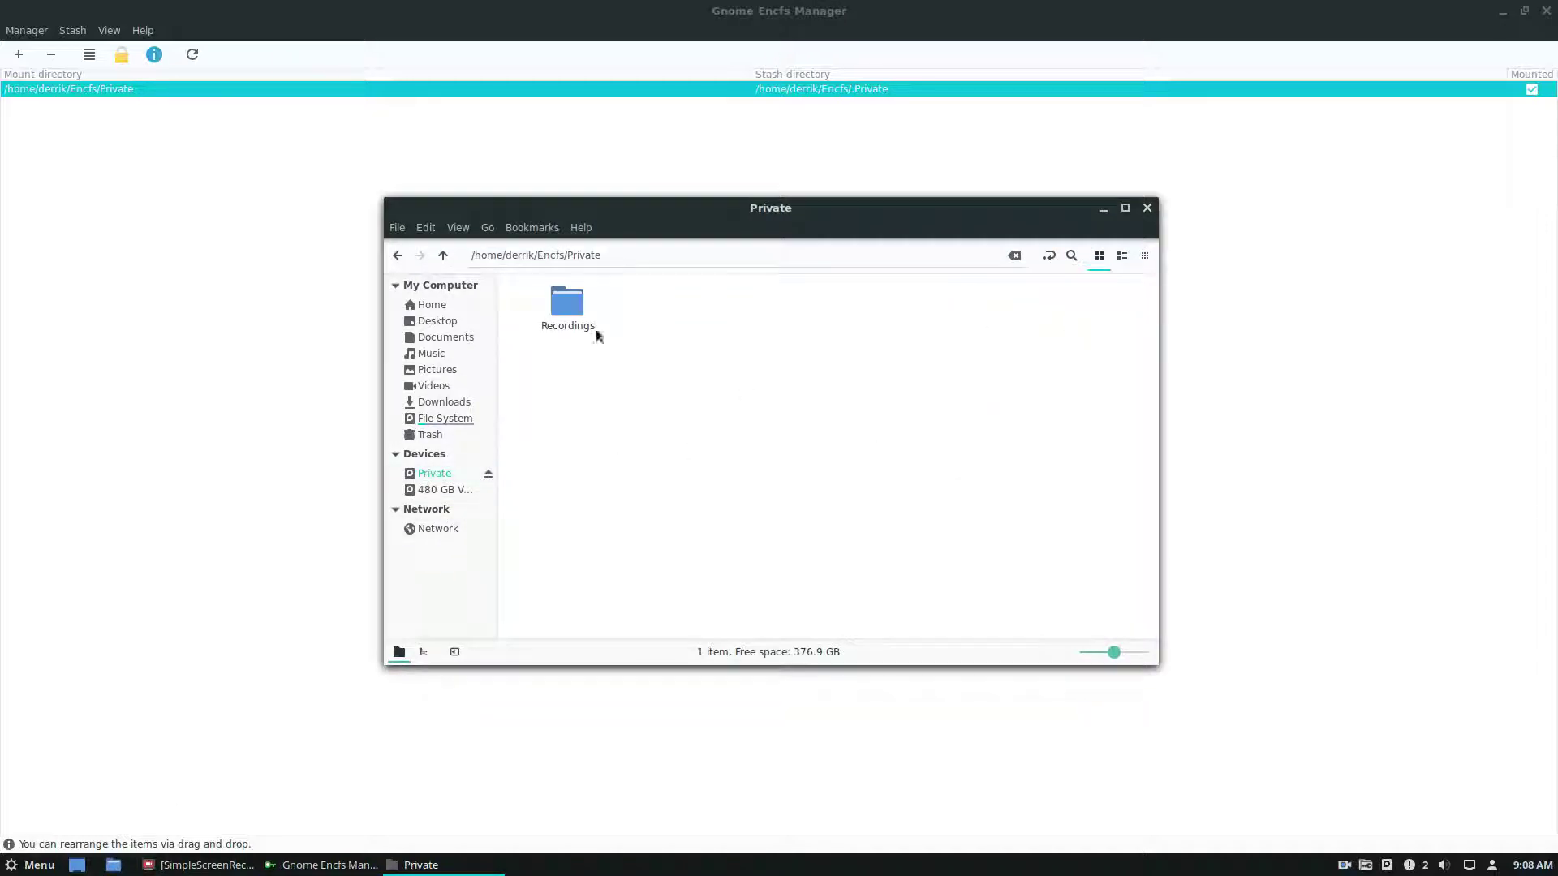
double_click(568, 307)
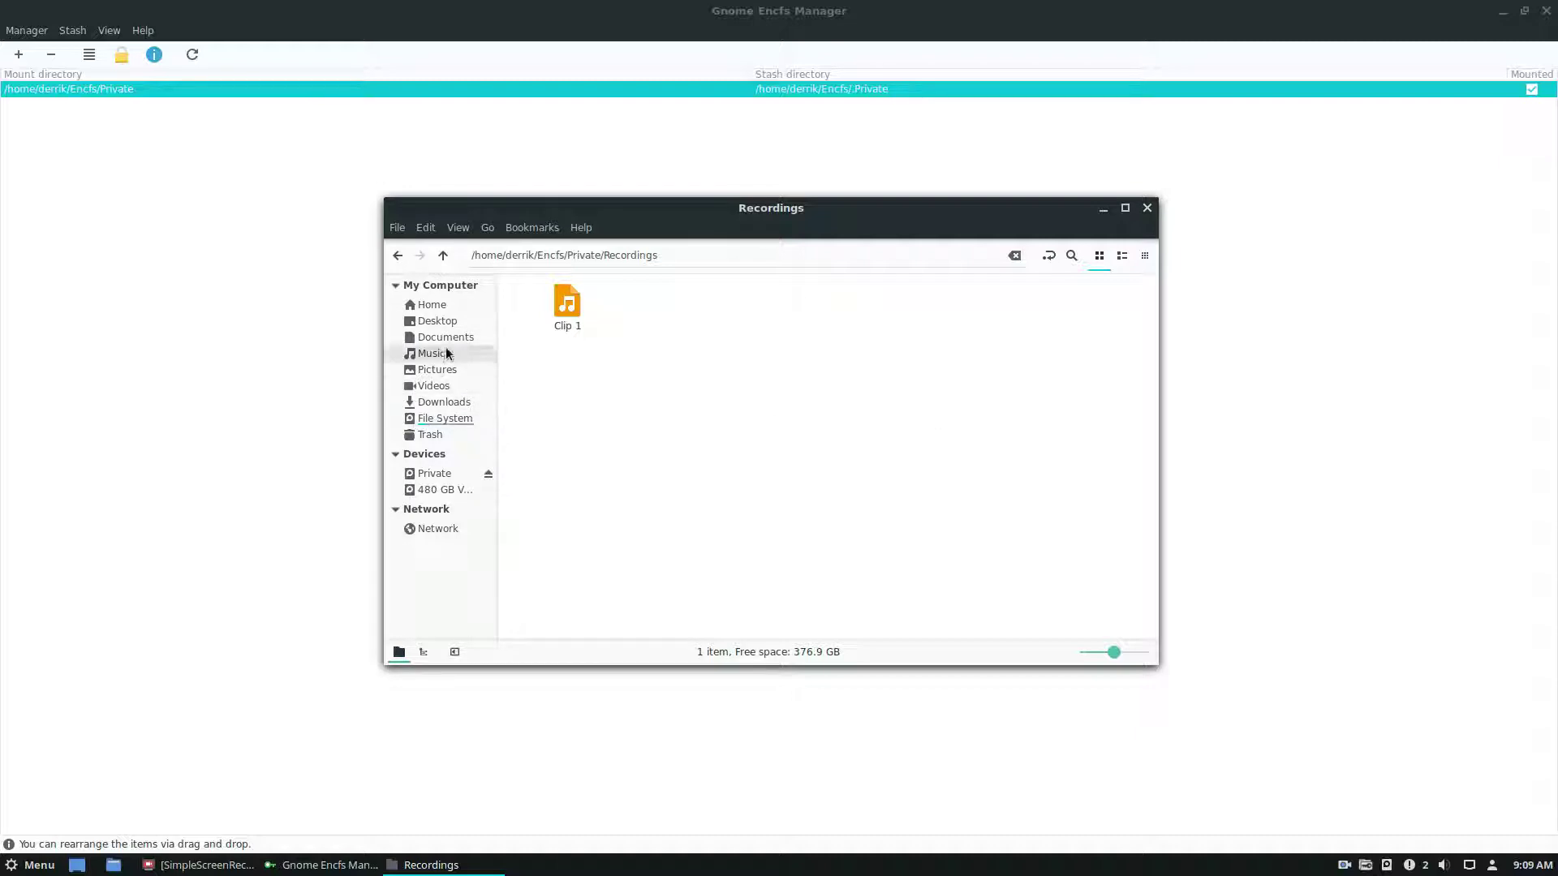
click(438, 321)
Step: Copy Equilux_for_openbox.tar.gz from Home and paste it into Private
click(431, 305)
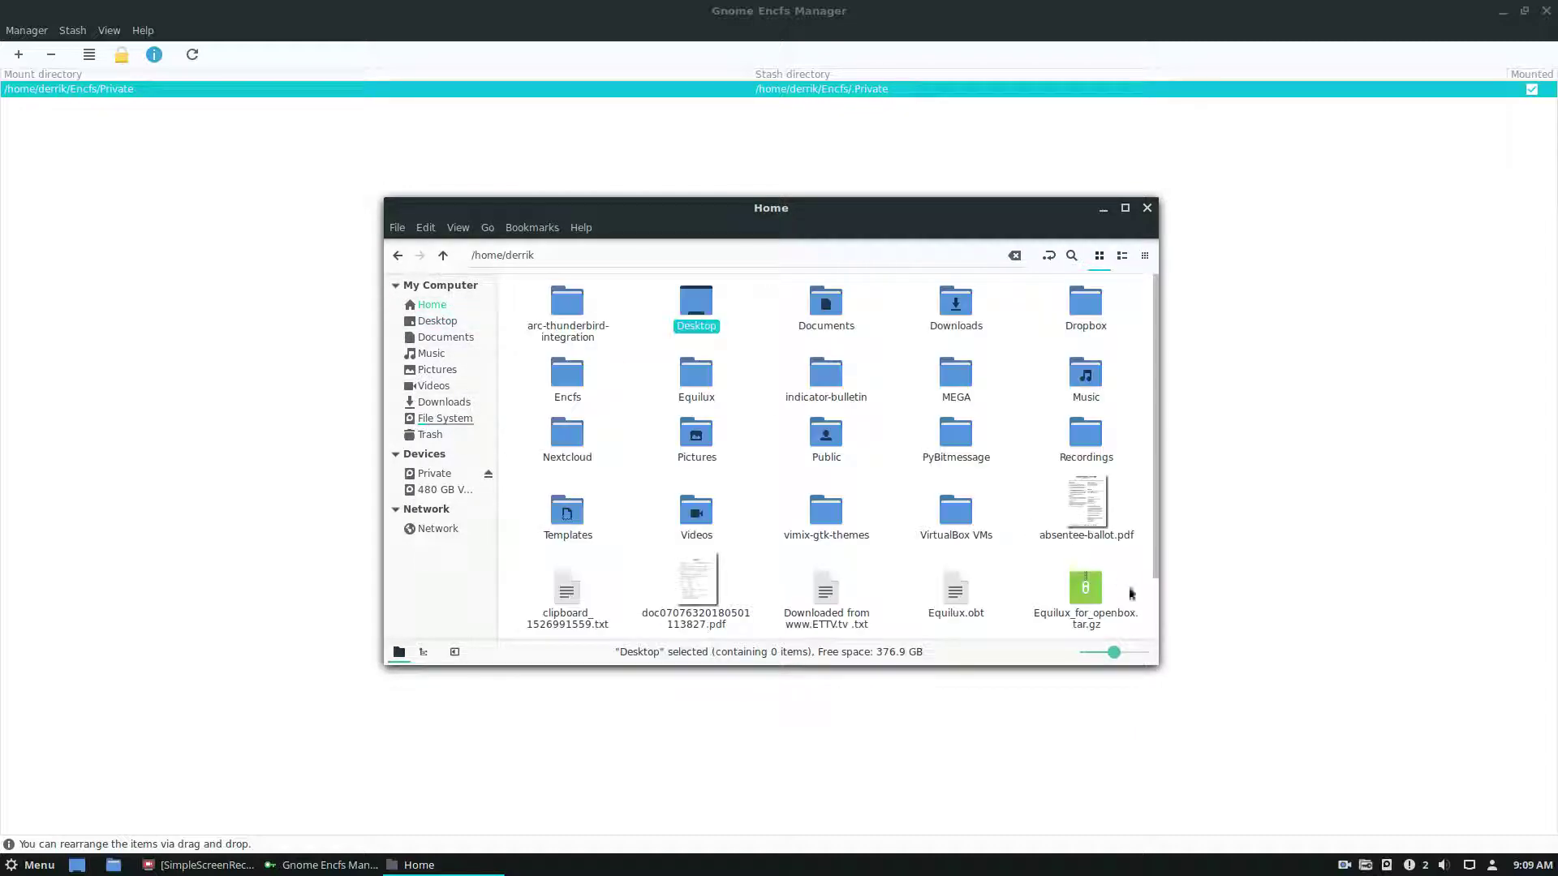
right_click(1089, 598)
click(1121, 686)
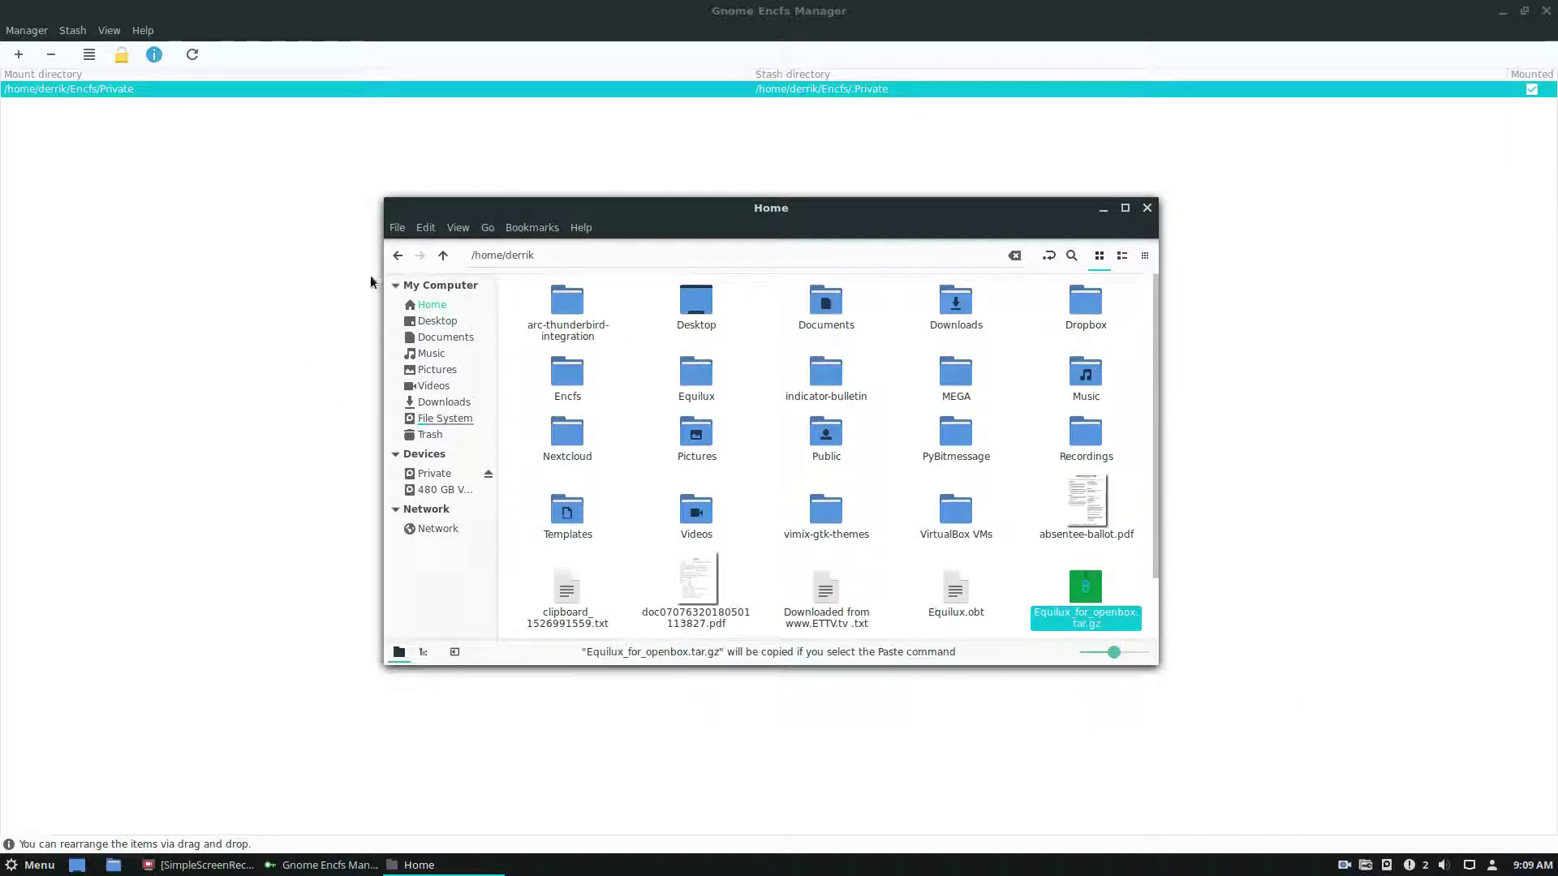
click(397, 254)
click(423, 479)
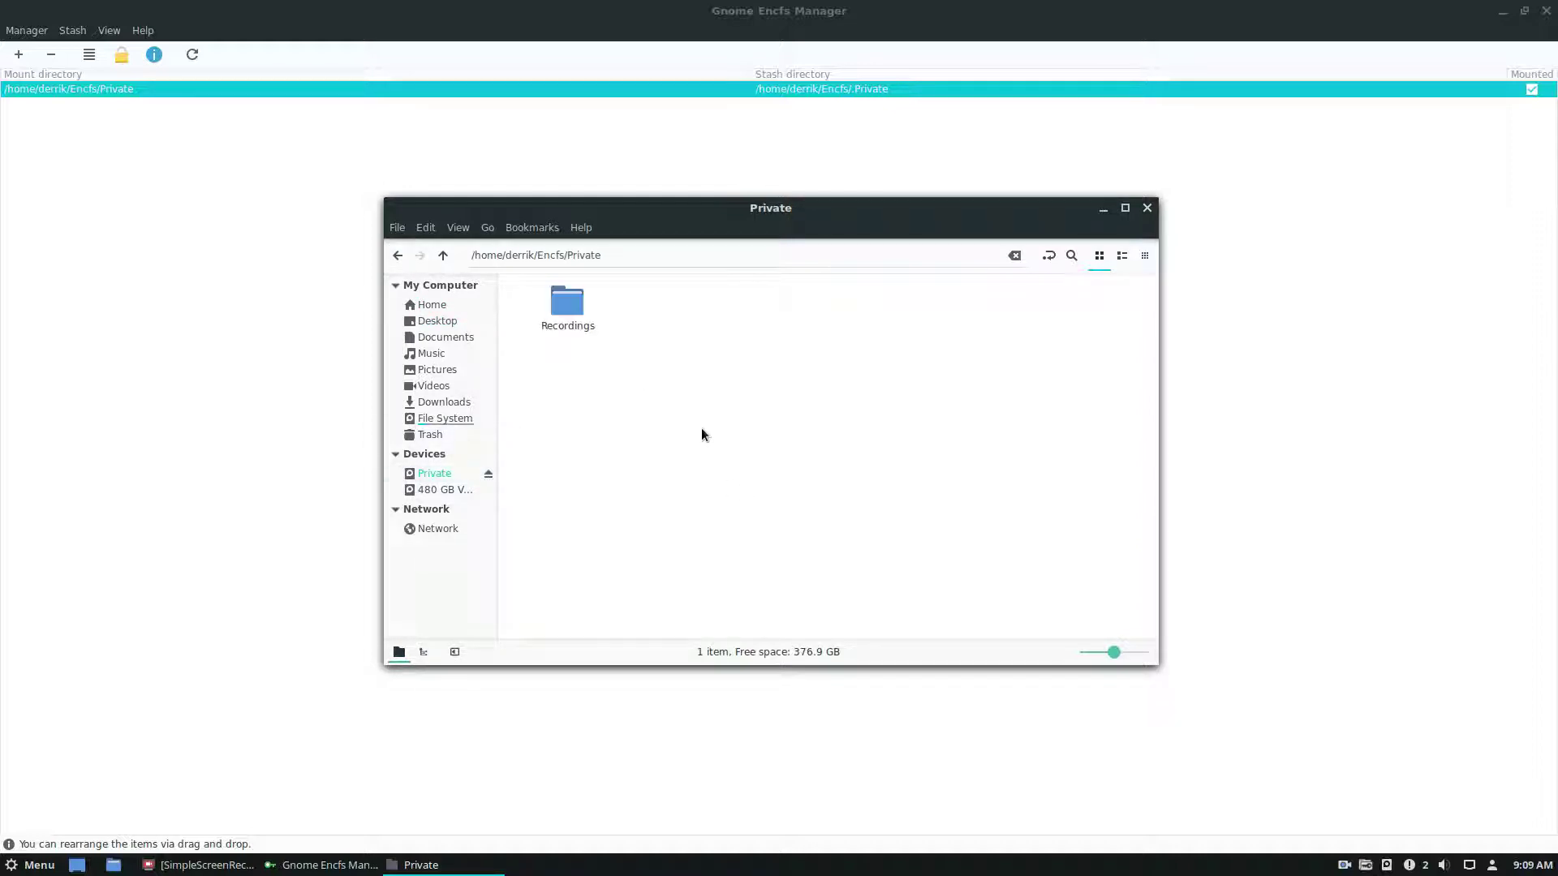
key(ctrl+v)
click(785, 399)
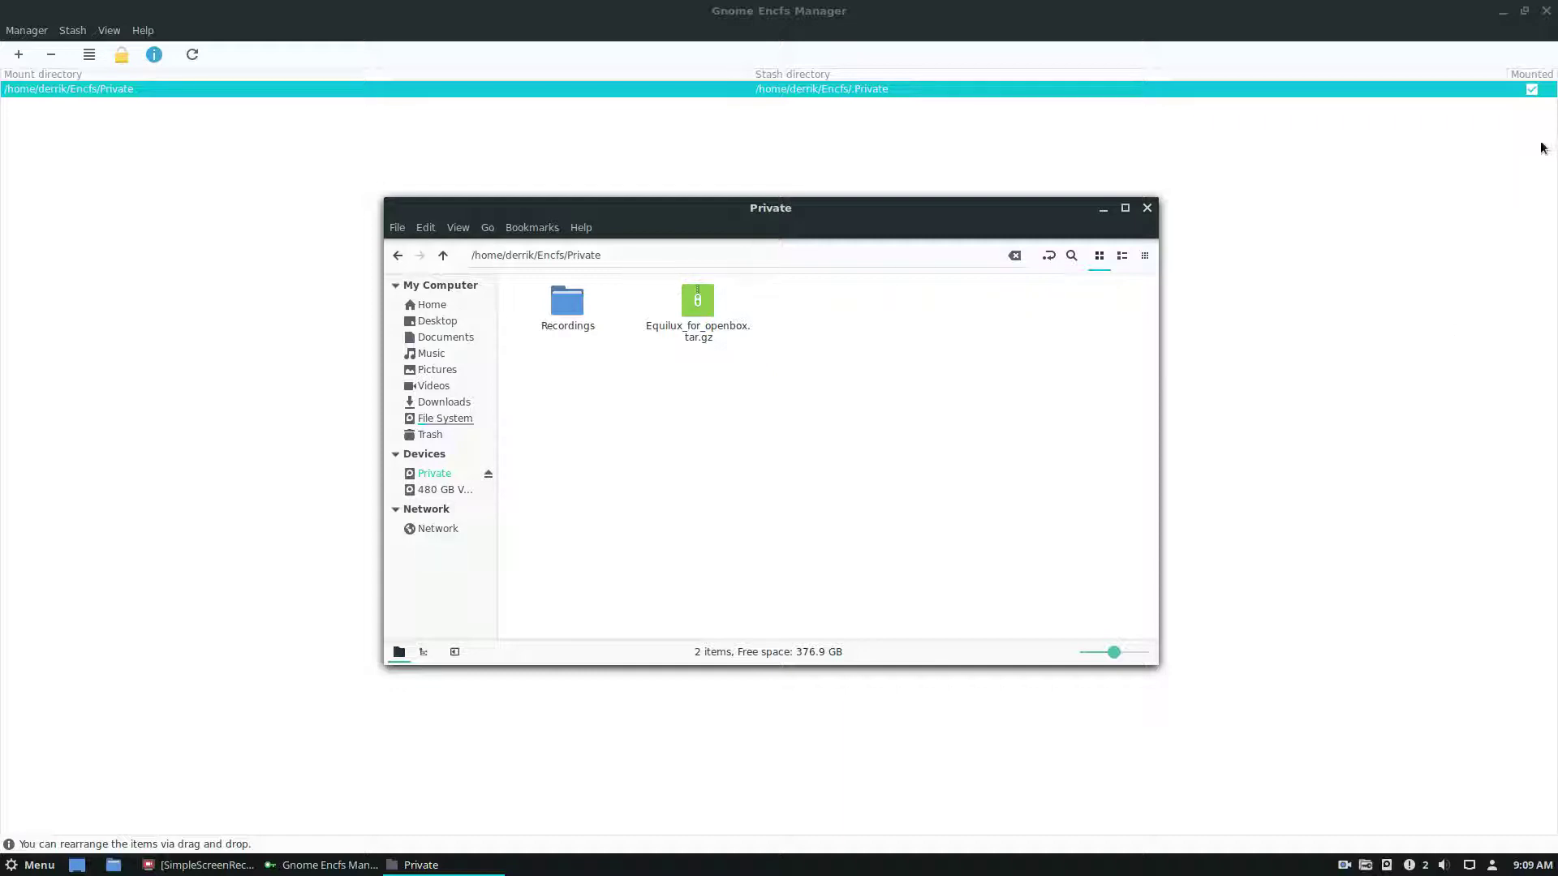
Step: Unmount the Private stash in Gnome Encfs Manager
click(1474, 91)
click(1531, 90)
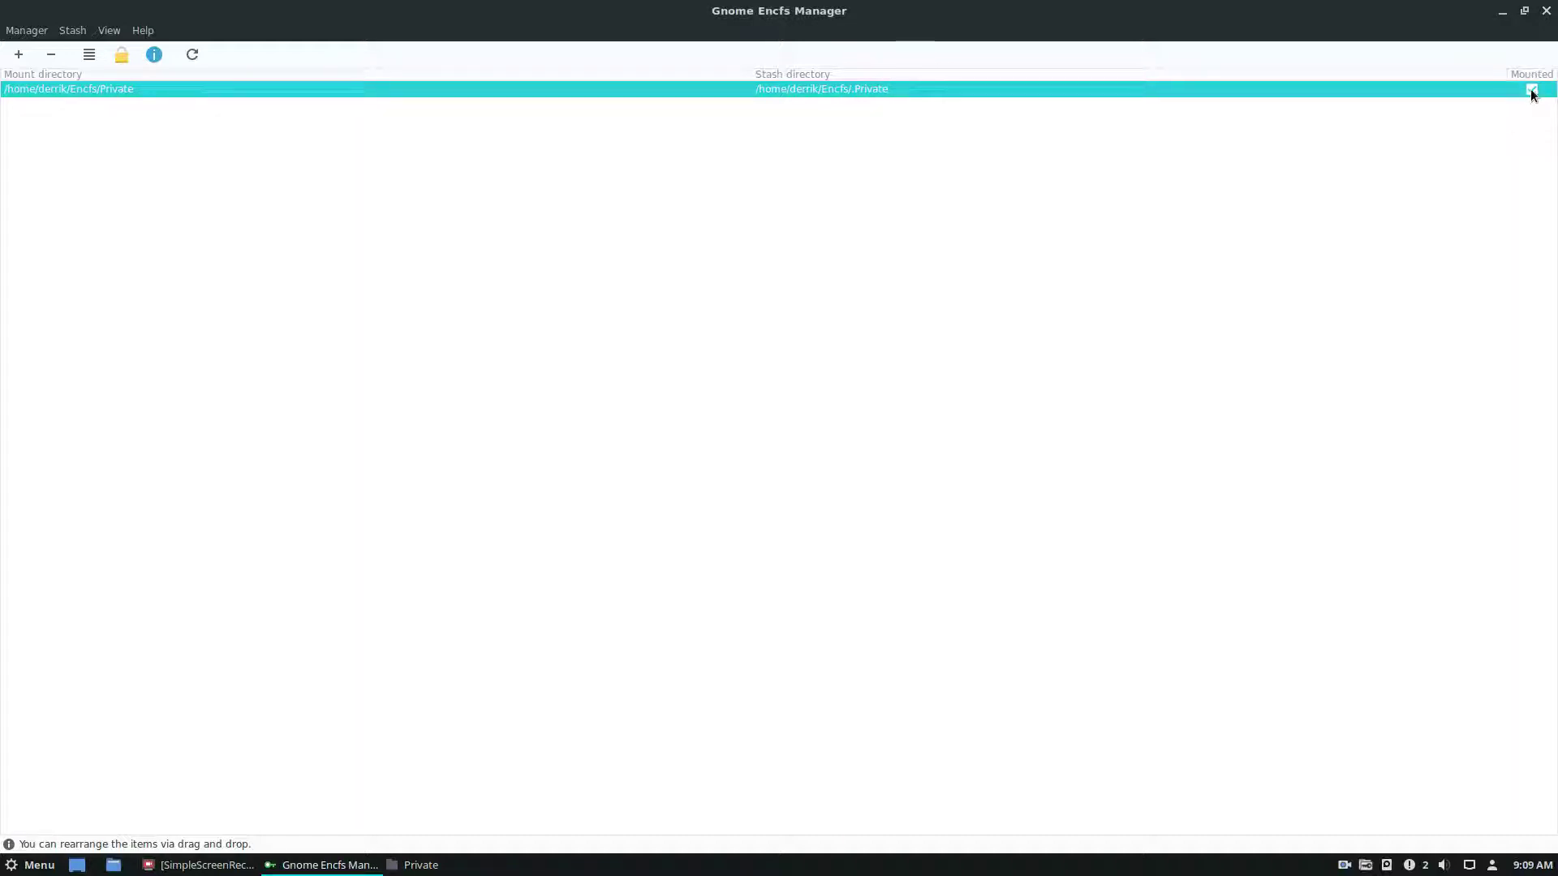
click(339, 867)
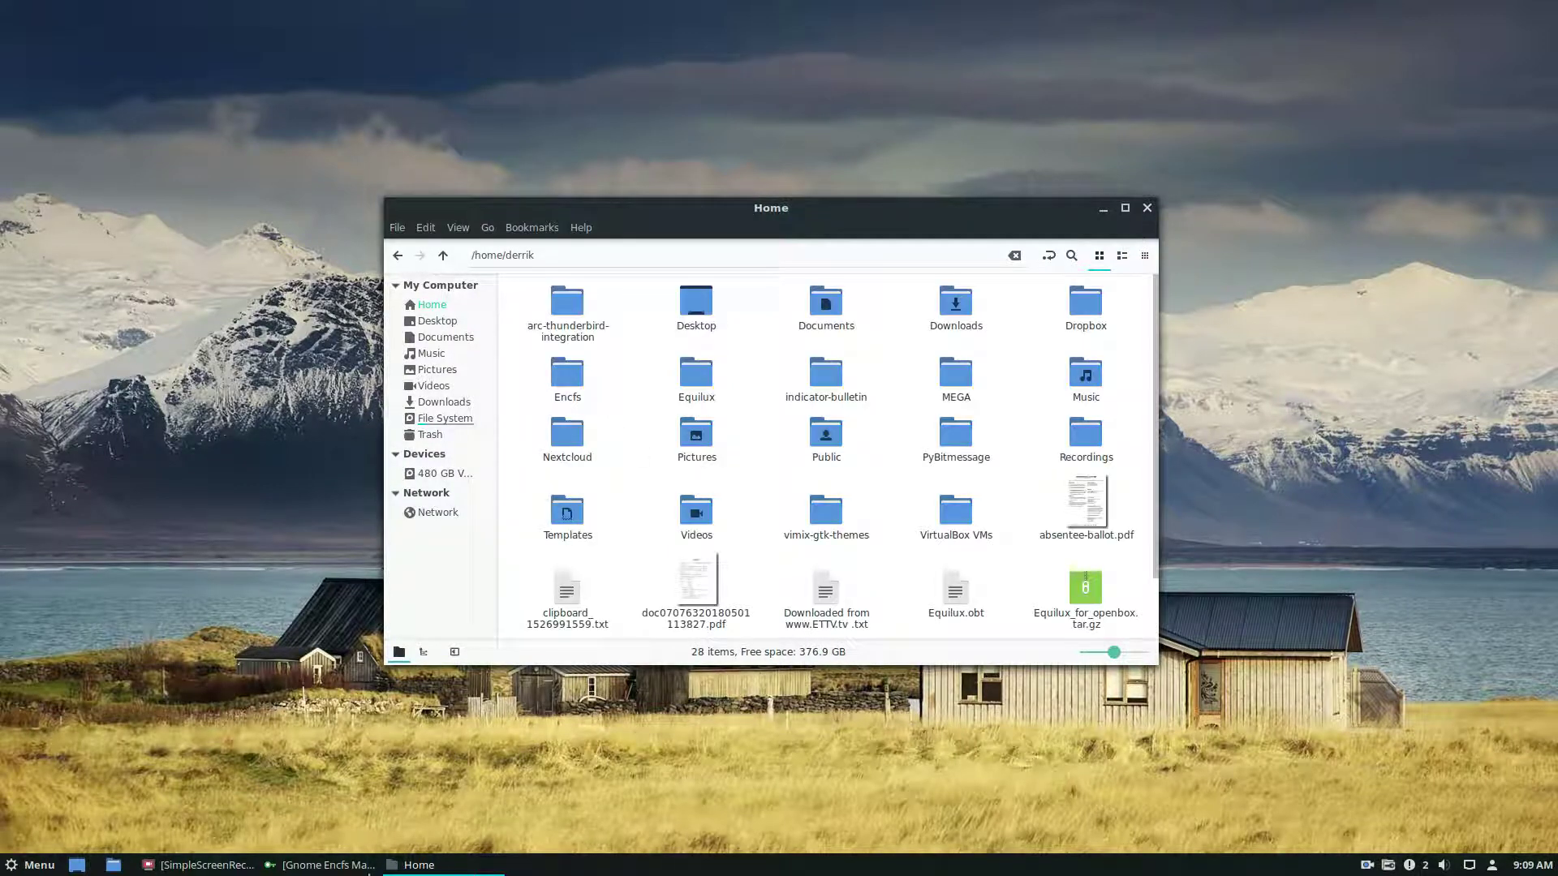
click(353, 863)
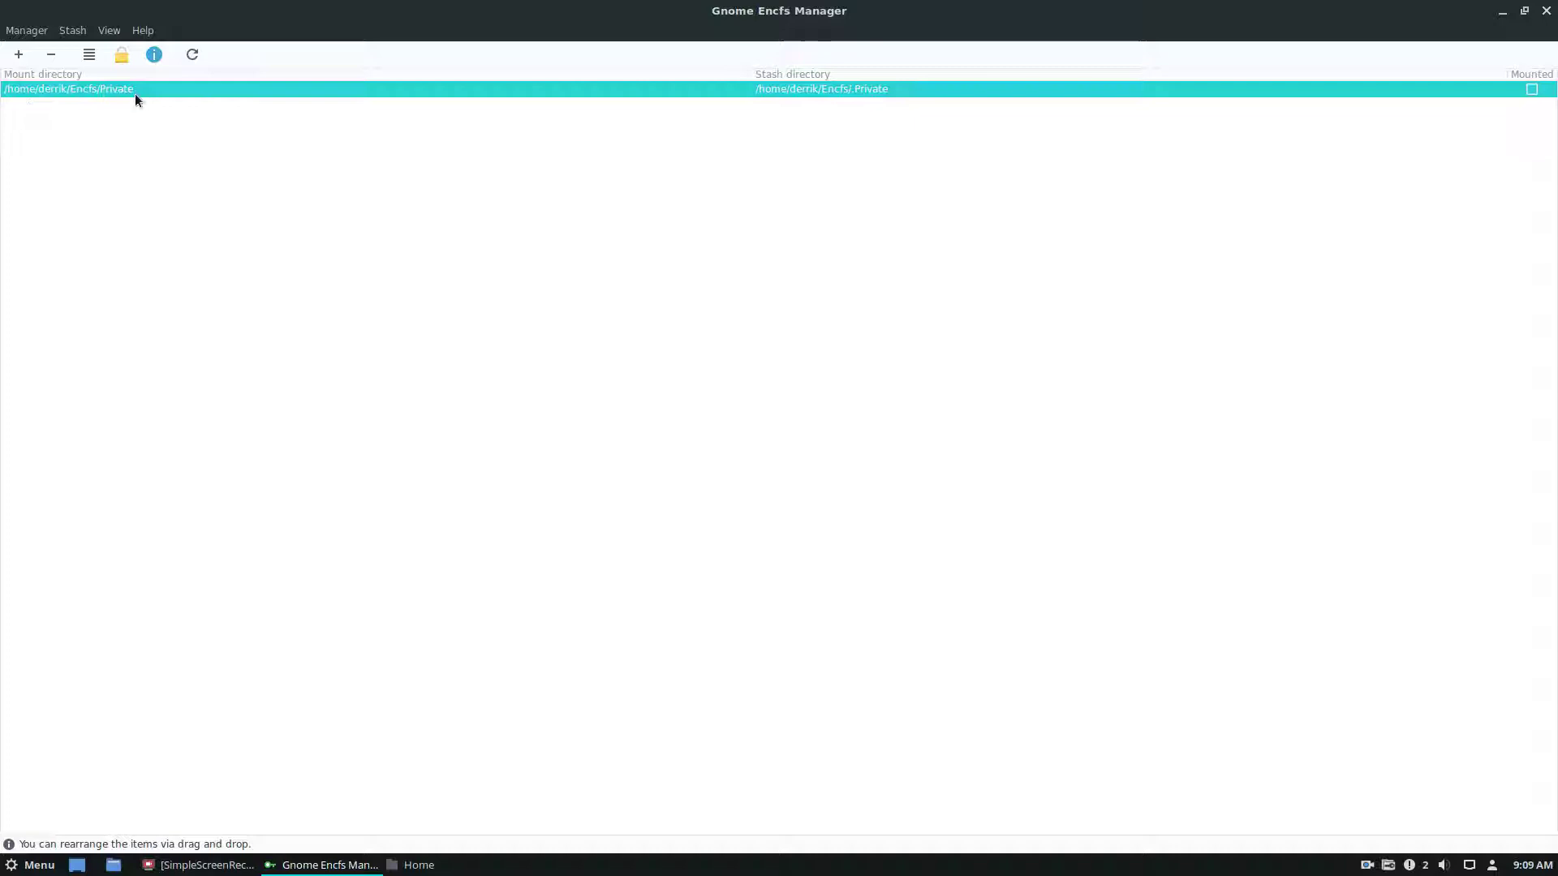
Step: Go to ~/Encfs in Nemo and turn on Show Hidden Files
click(418, 865)
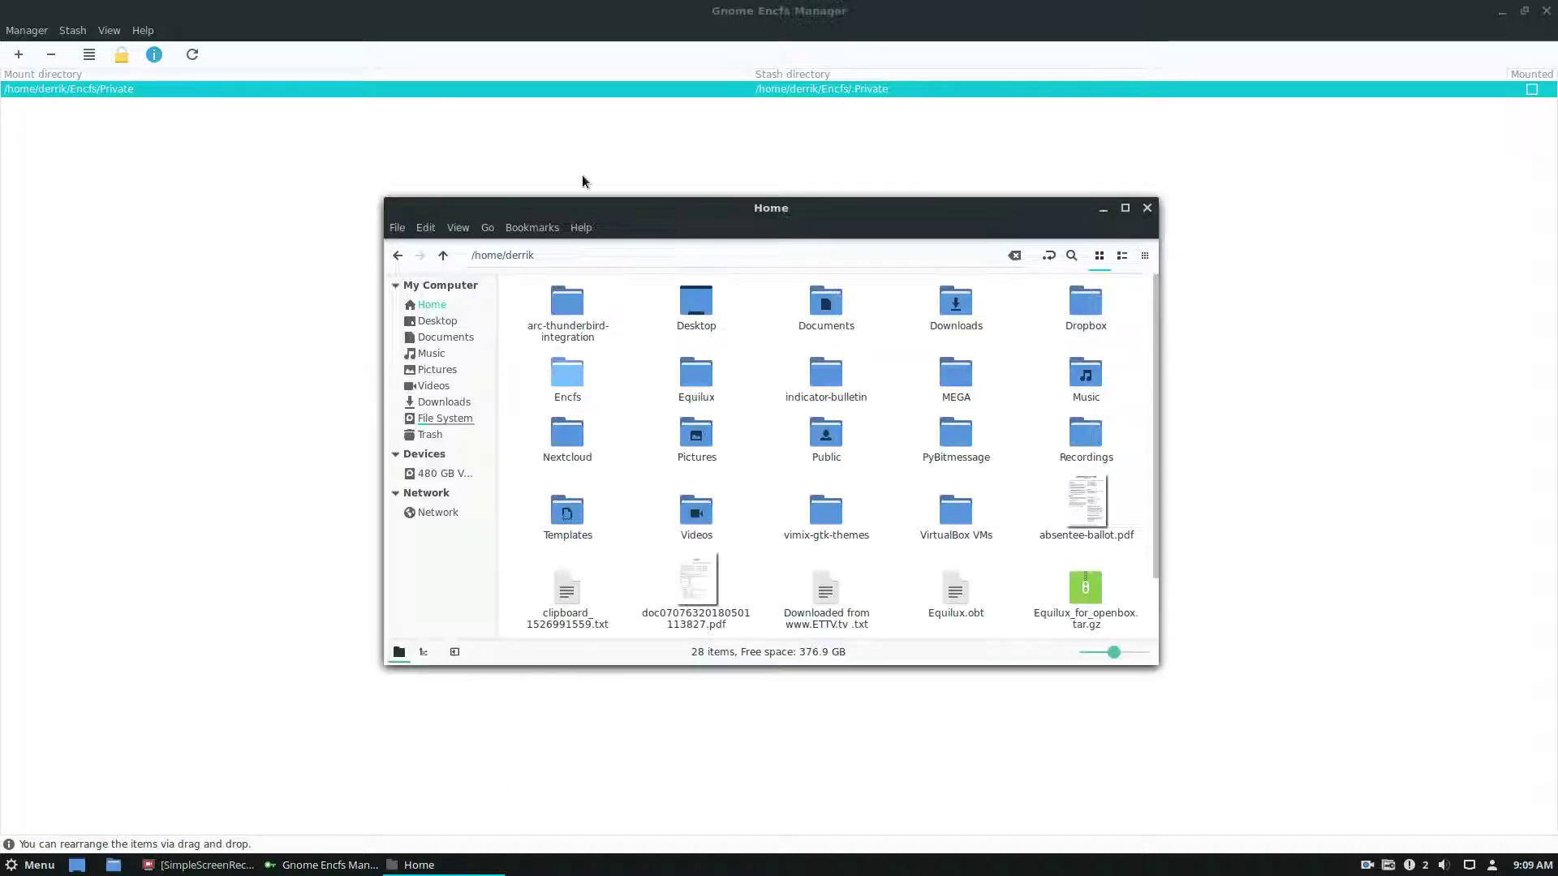
click(641, 252)
text(~/)
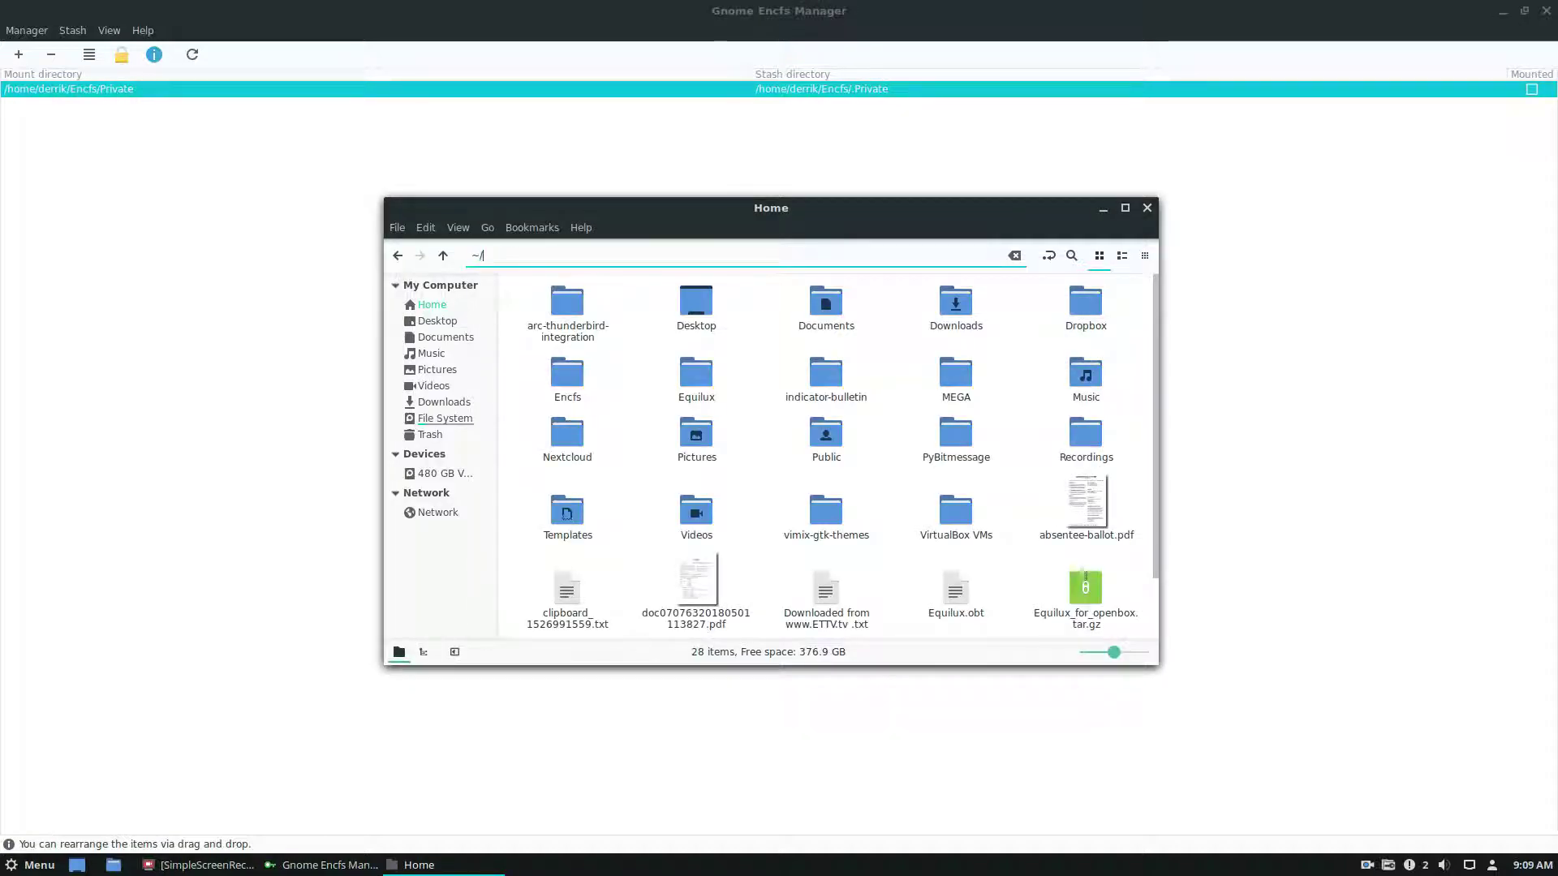
text(Encfs)
key(Return)
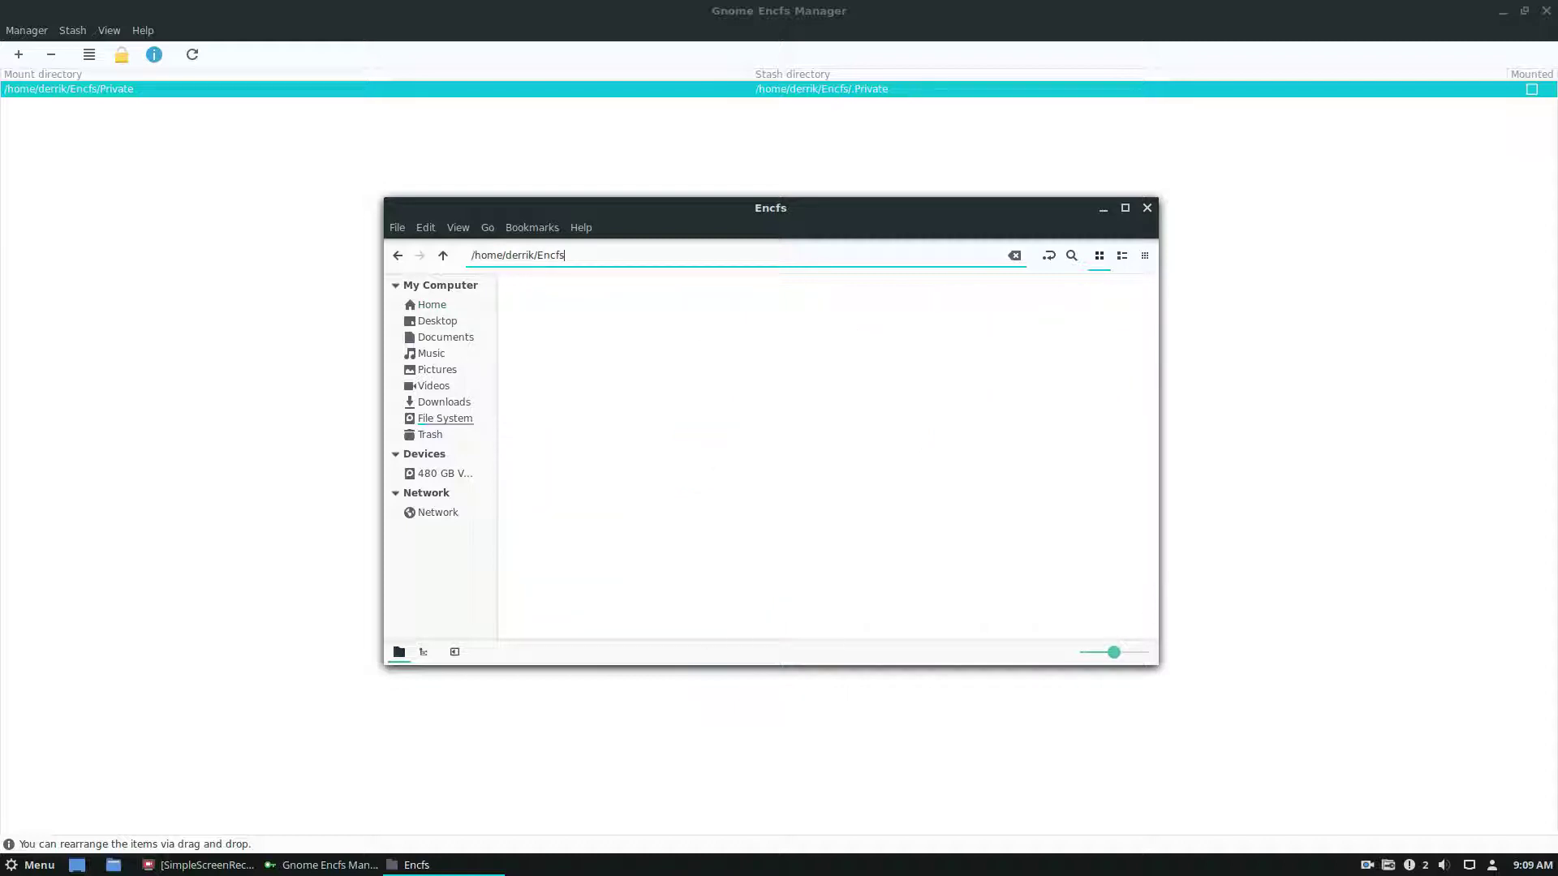
right_click(963, 460)
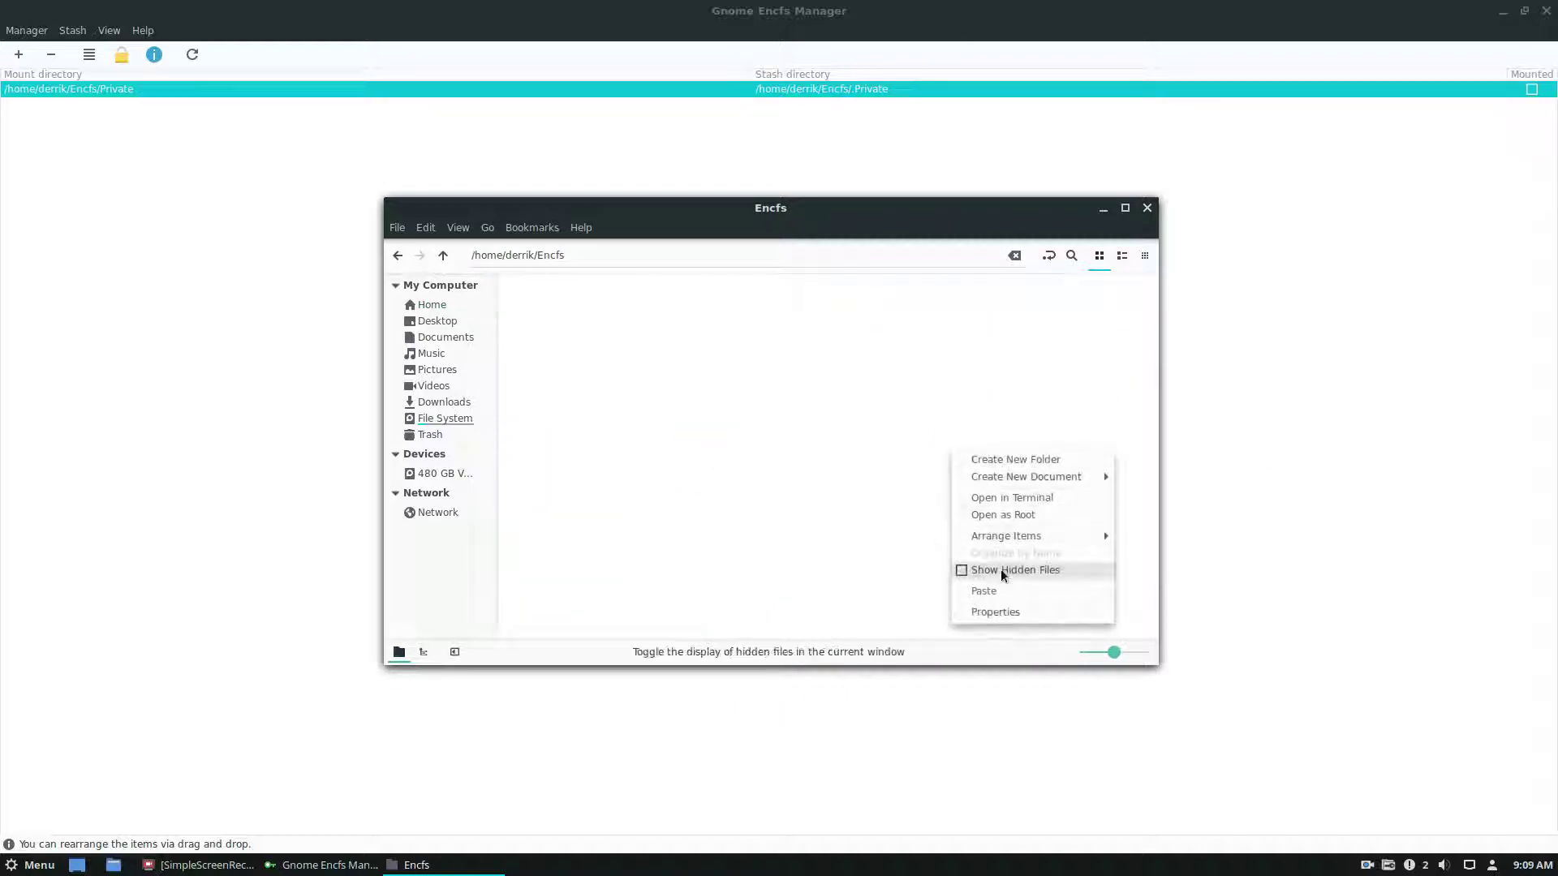
click(978, 564)
Step: Open .Private and inspect its encrypted-name file and folder
double_click(573, 316)
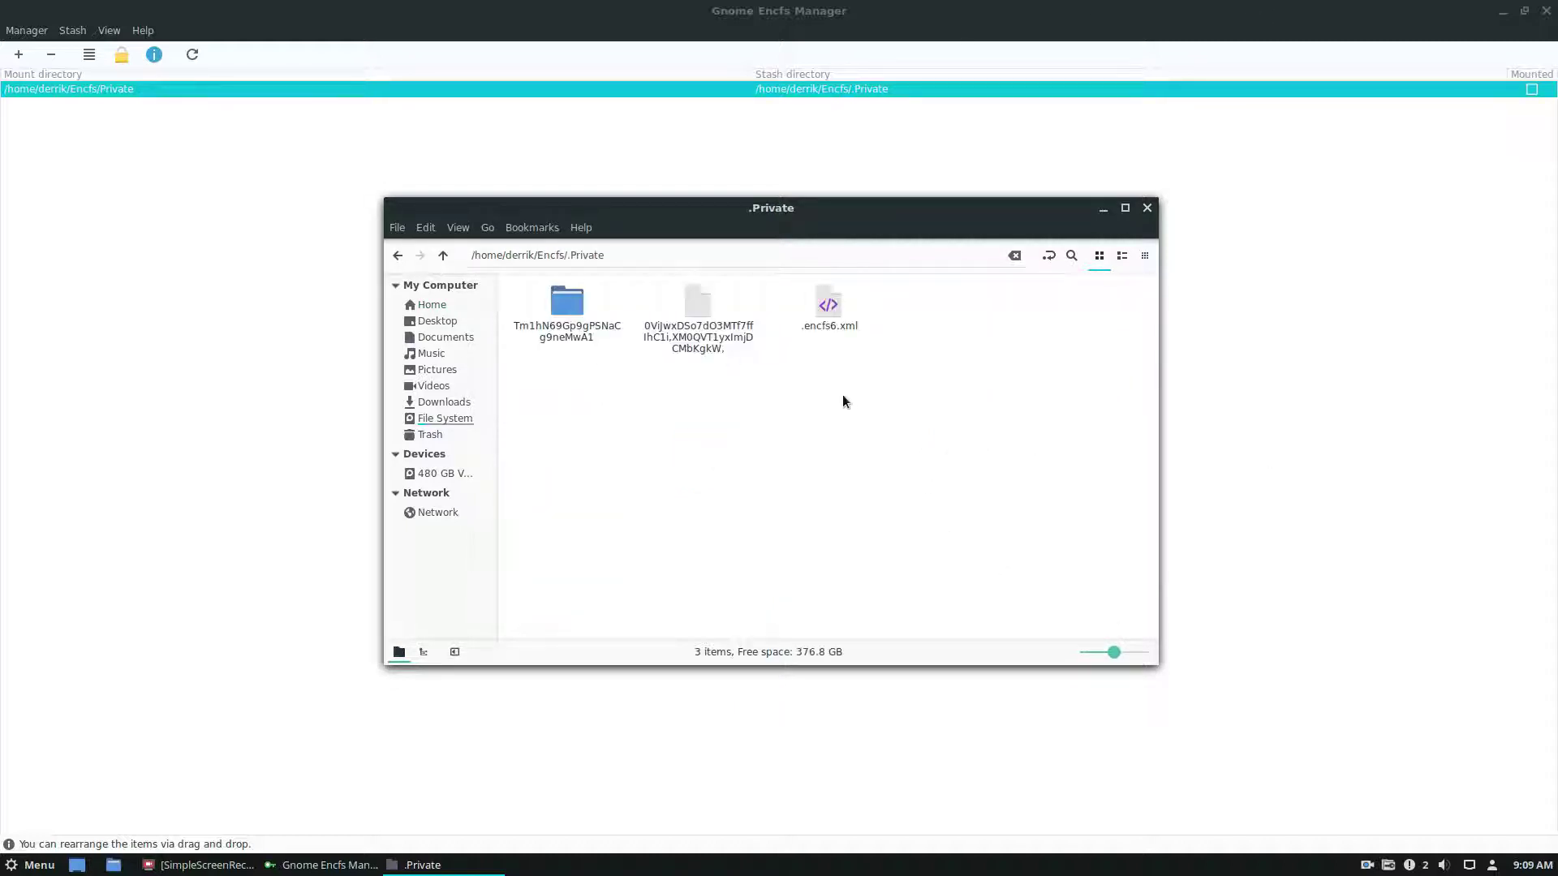
click(719, 314)
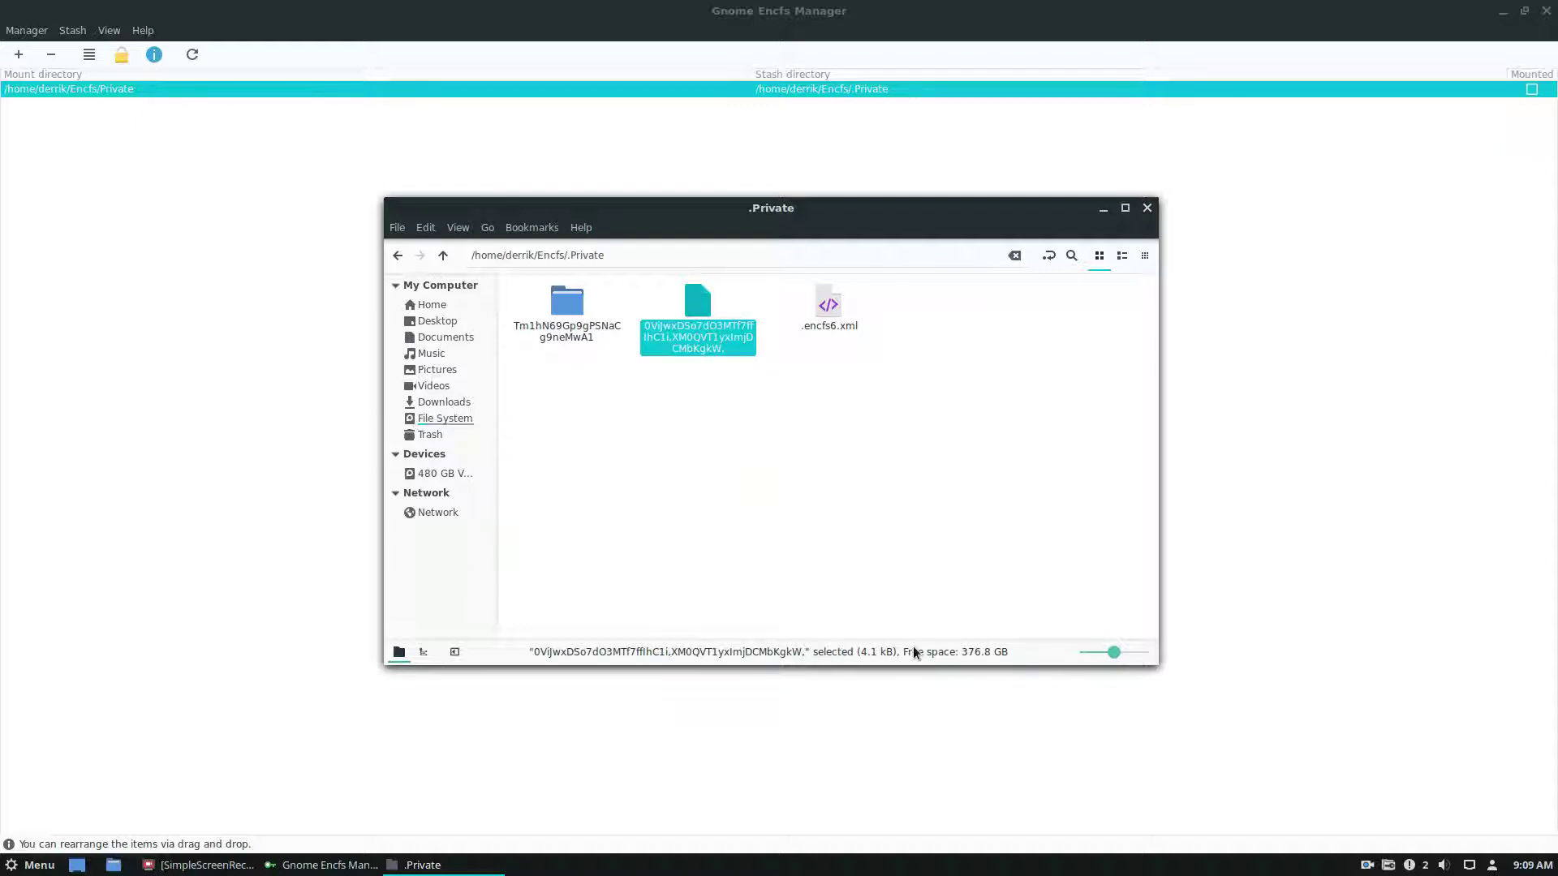
key(Left)
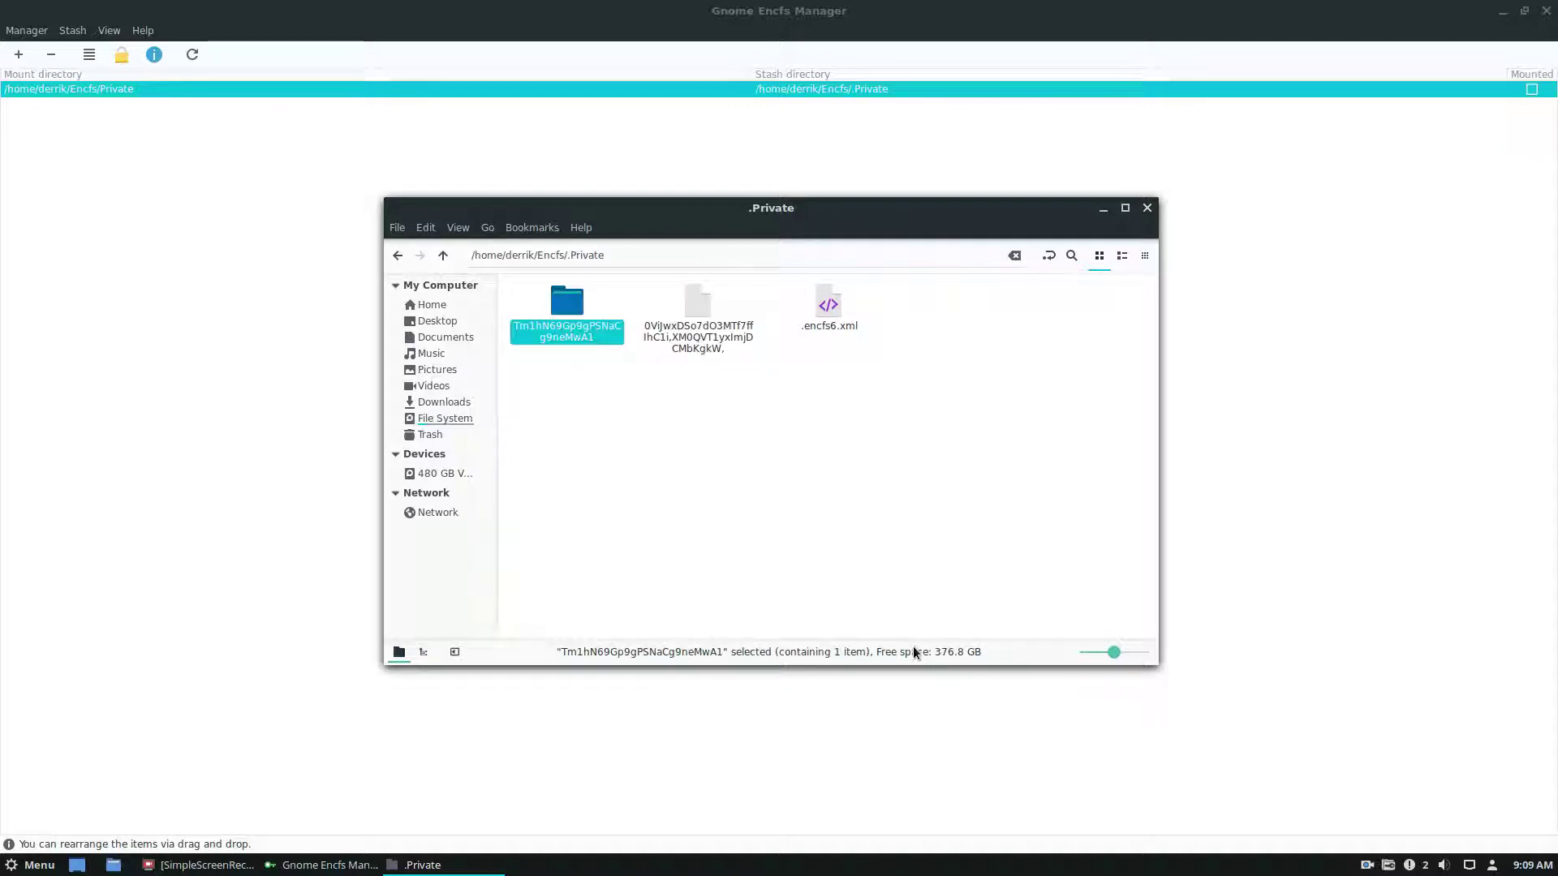
key(Right)
key(Left)
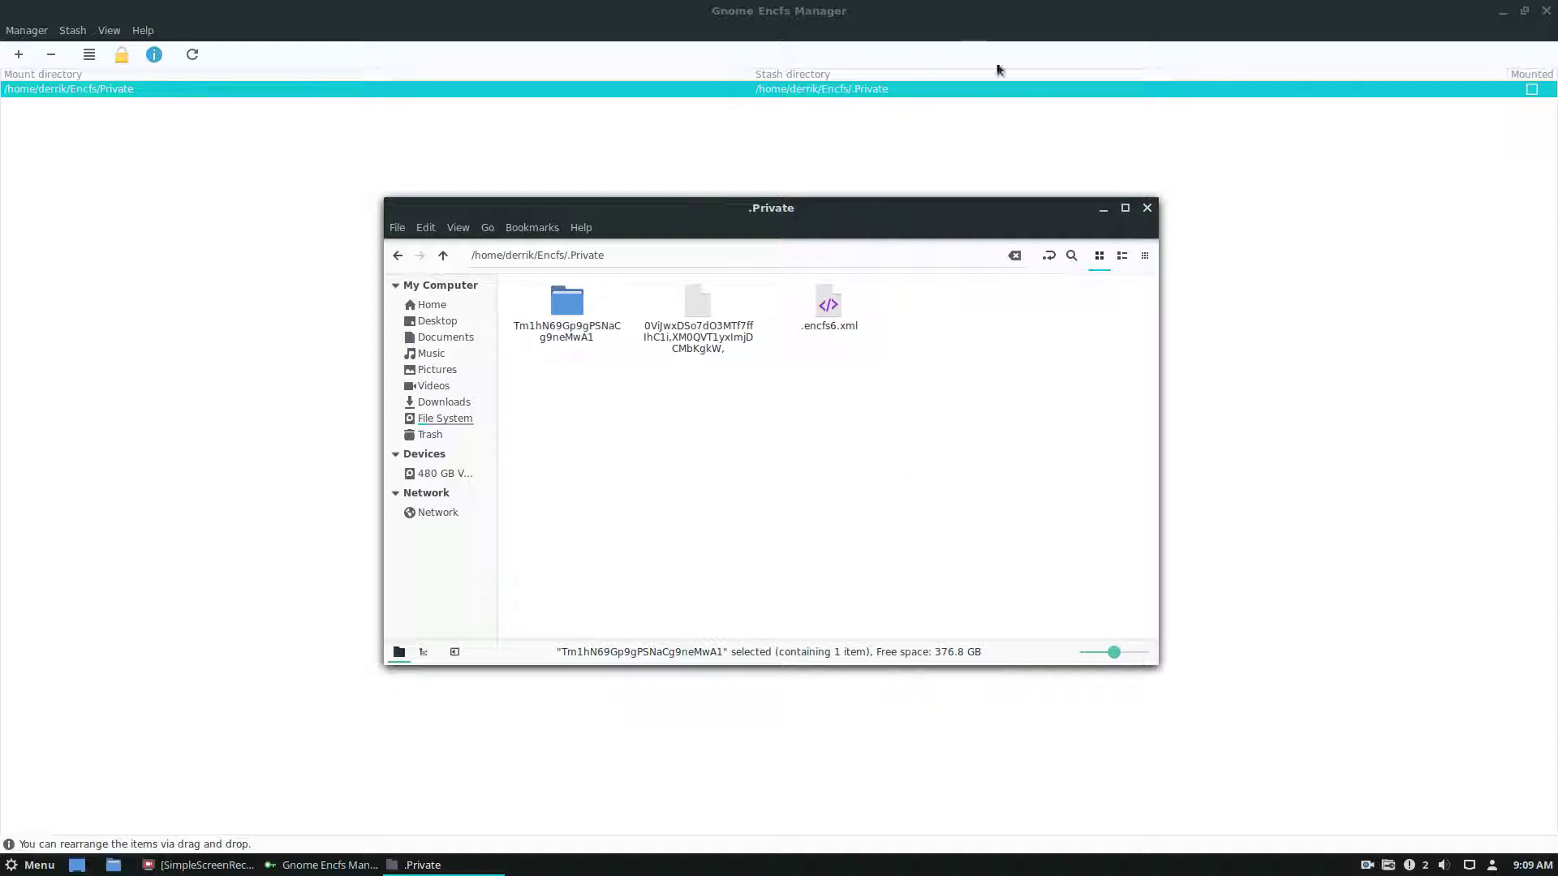
Step: Create a new password-protected stash, .Private (2) mounted at Private (2), after reviewing its extra options
click(1103, 208)
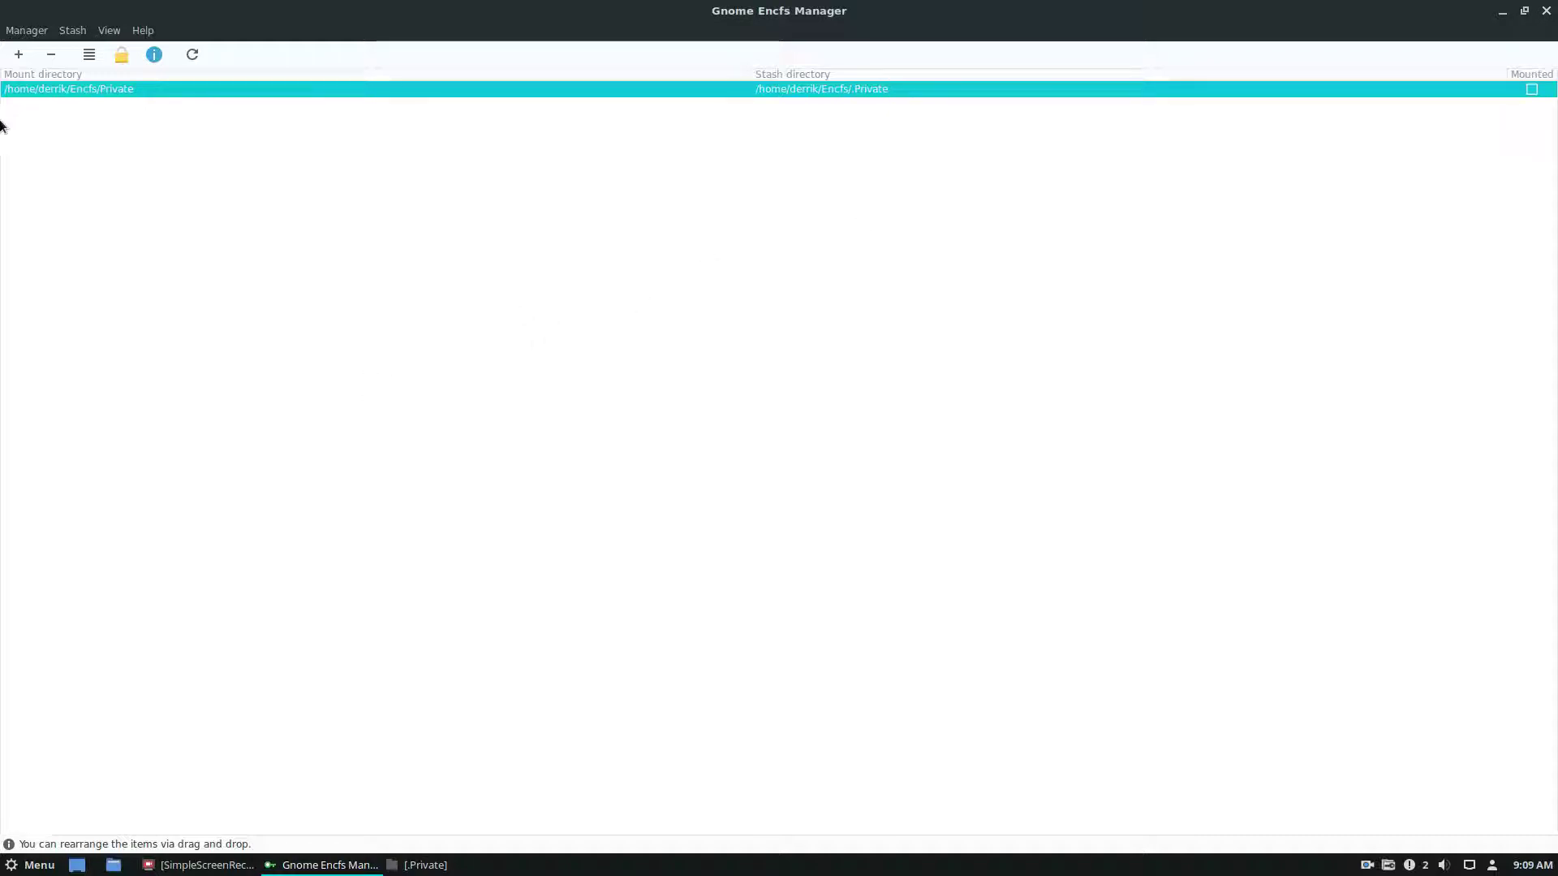
click(17, 55)
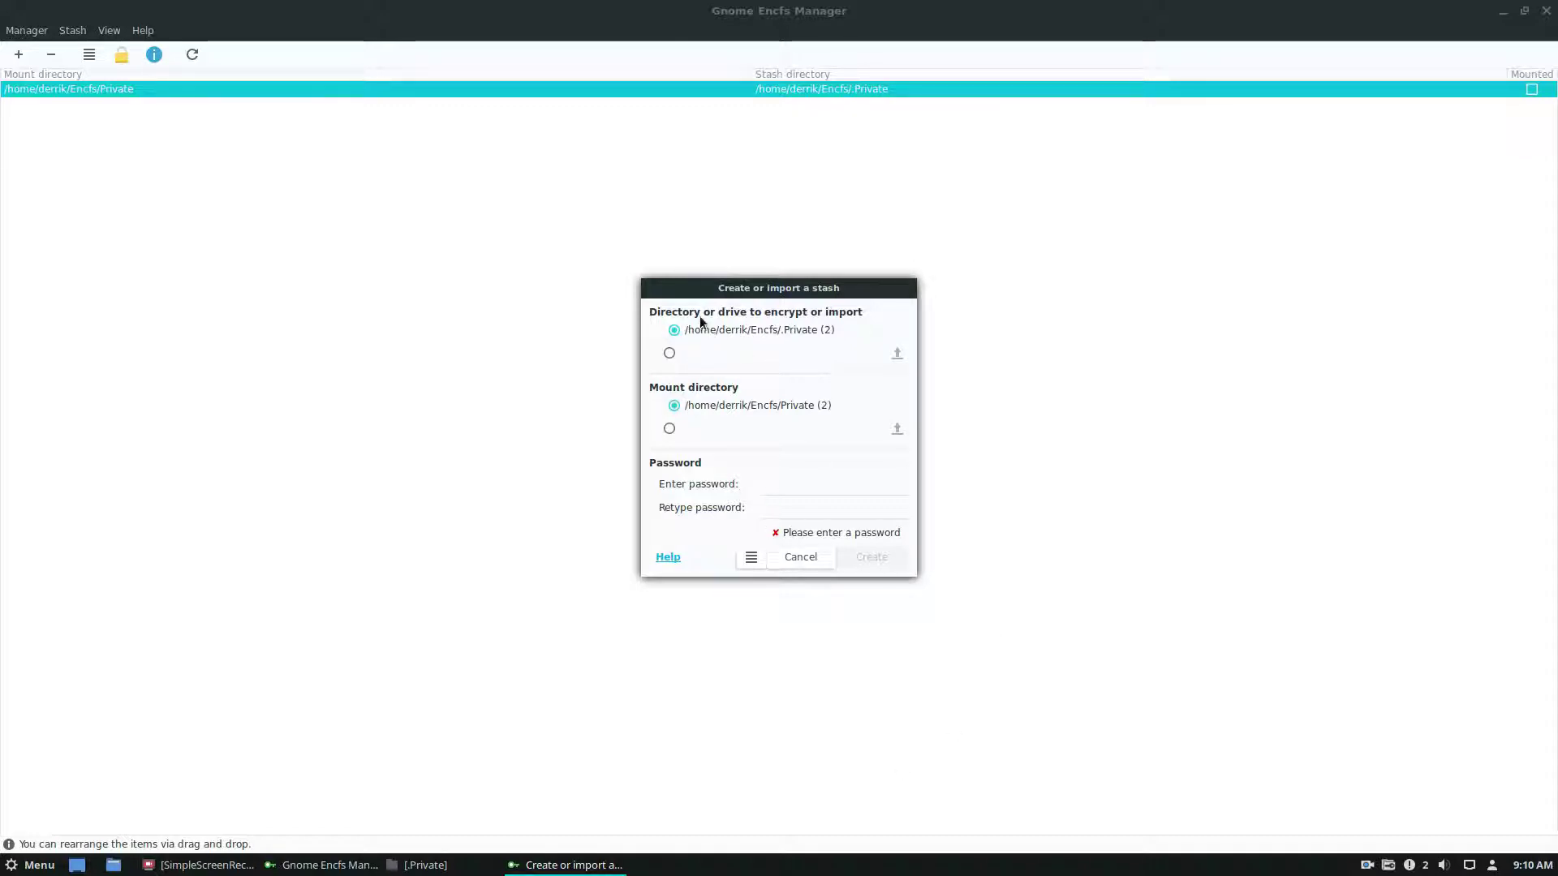
click(816, 477)
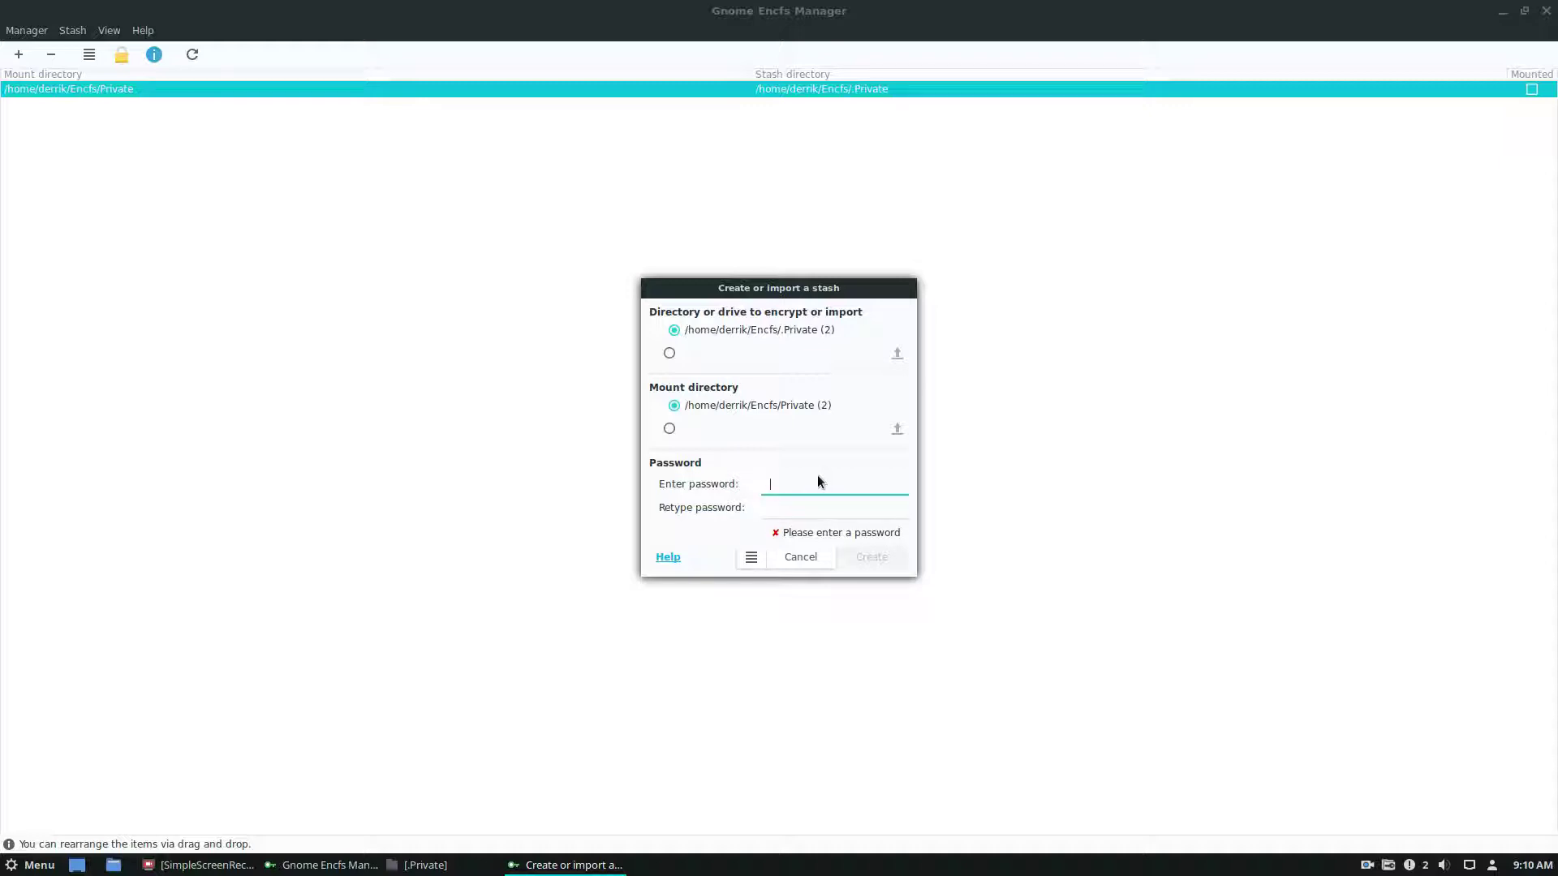
text(aassword)
key(Tab)
text(p)
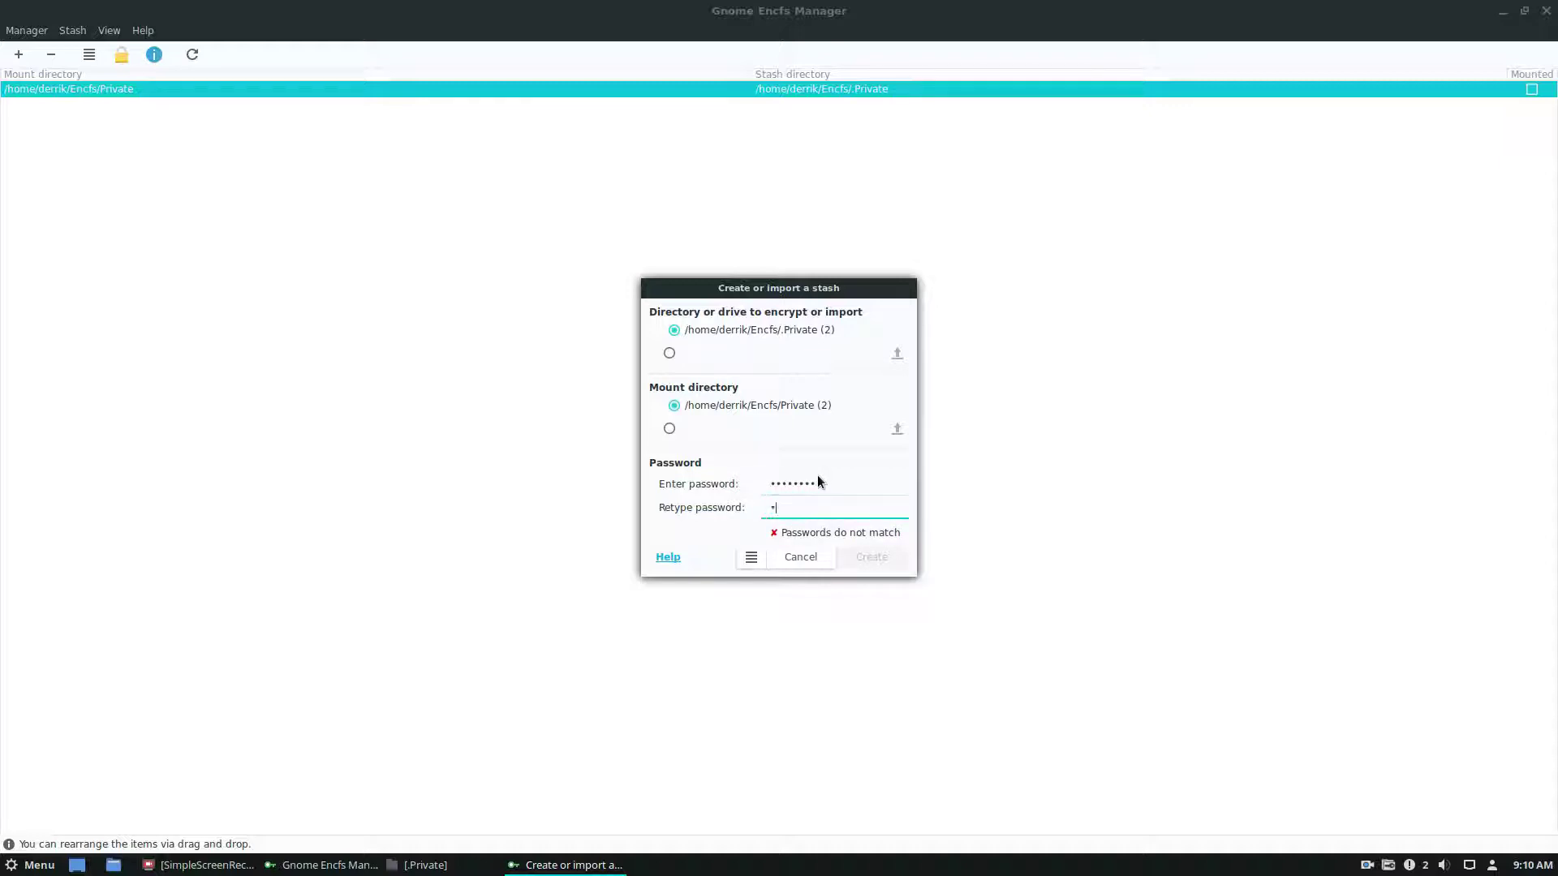
text(assword)
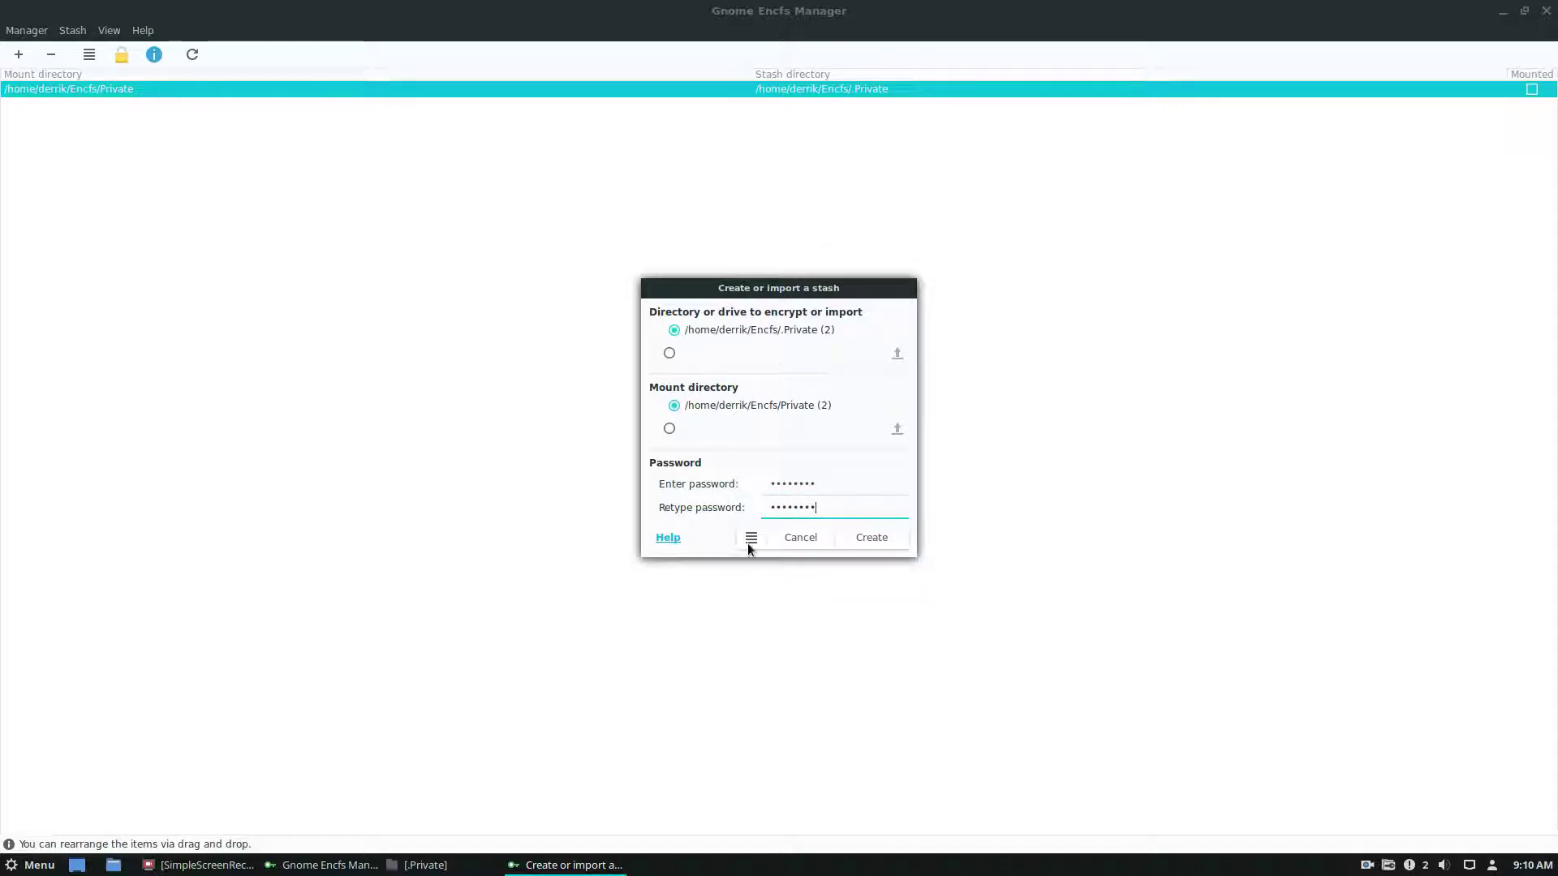
click(751, 537)
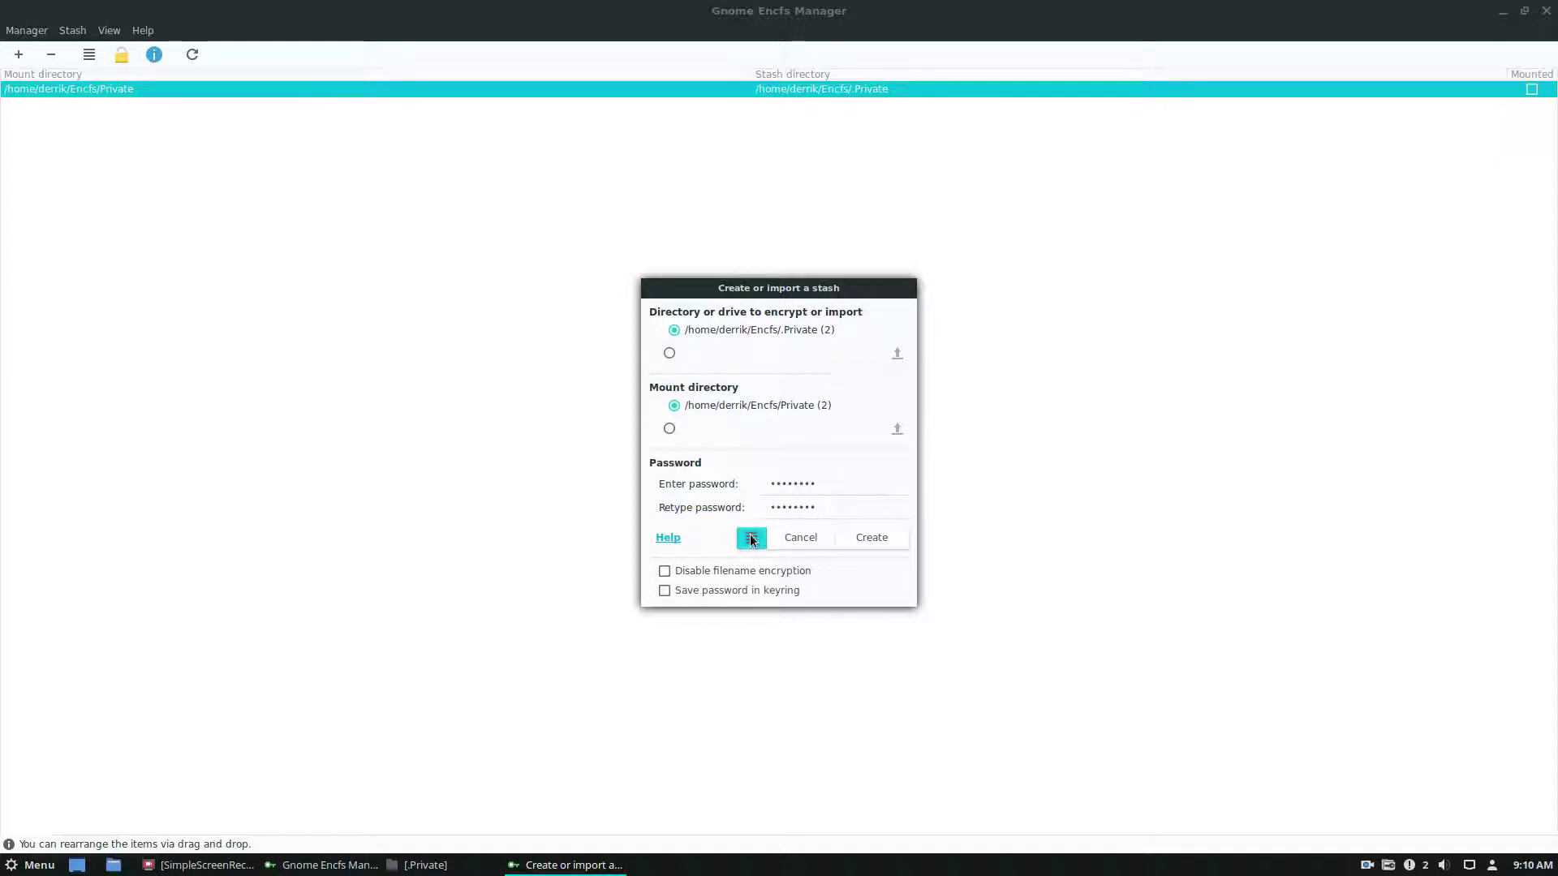
click(750, 536)
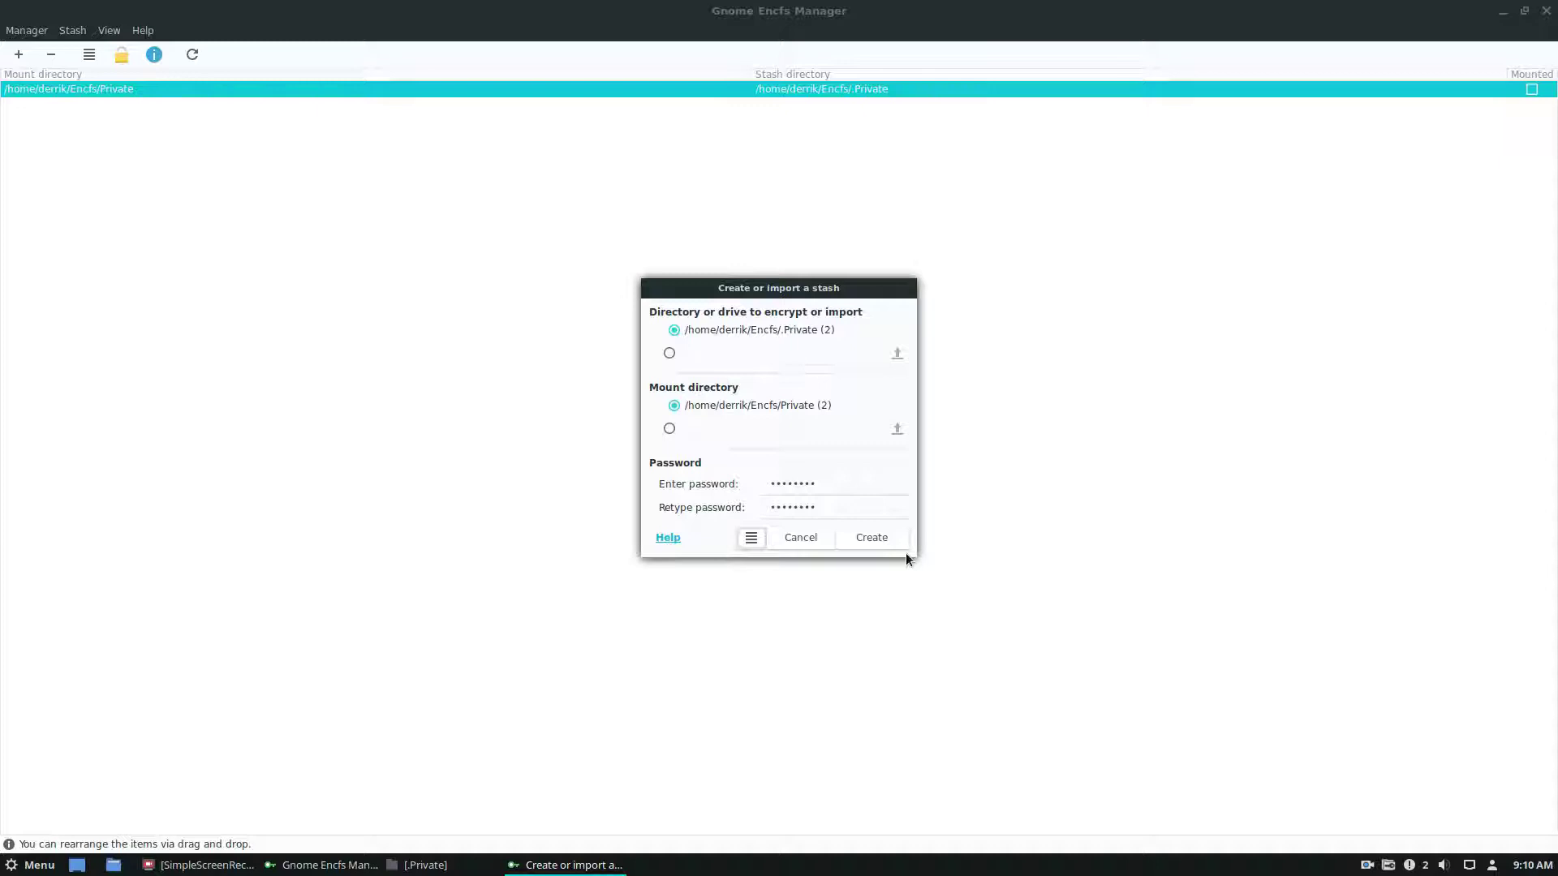
click(879, 539)
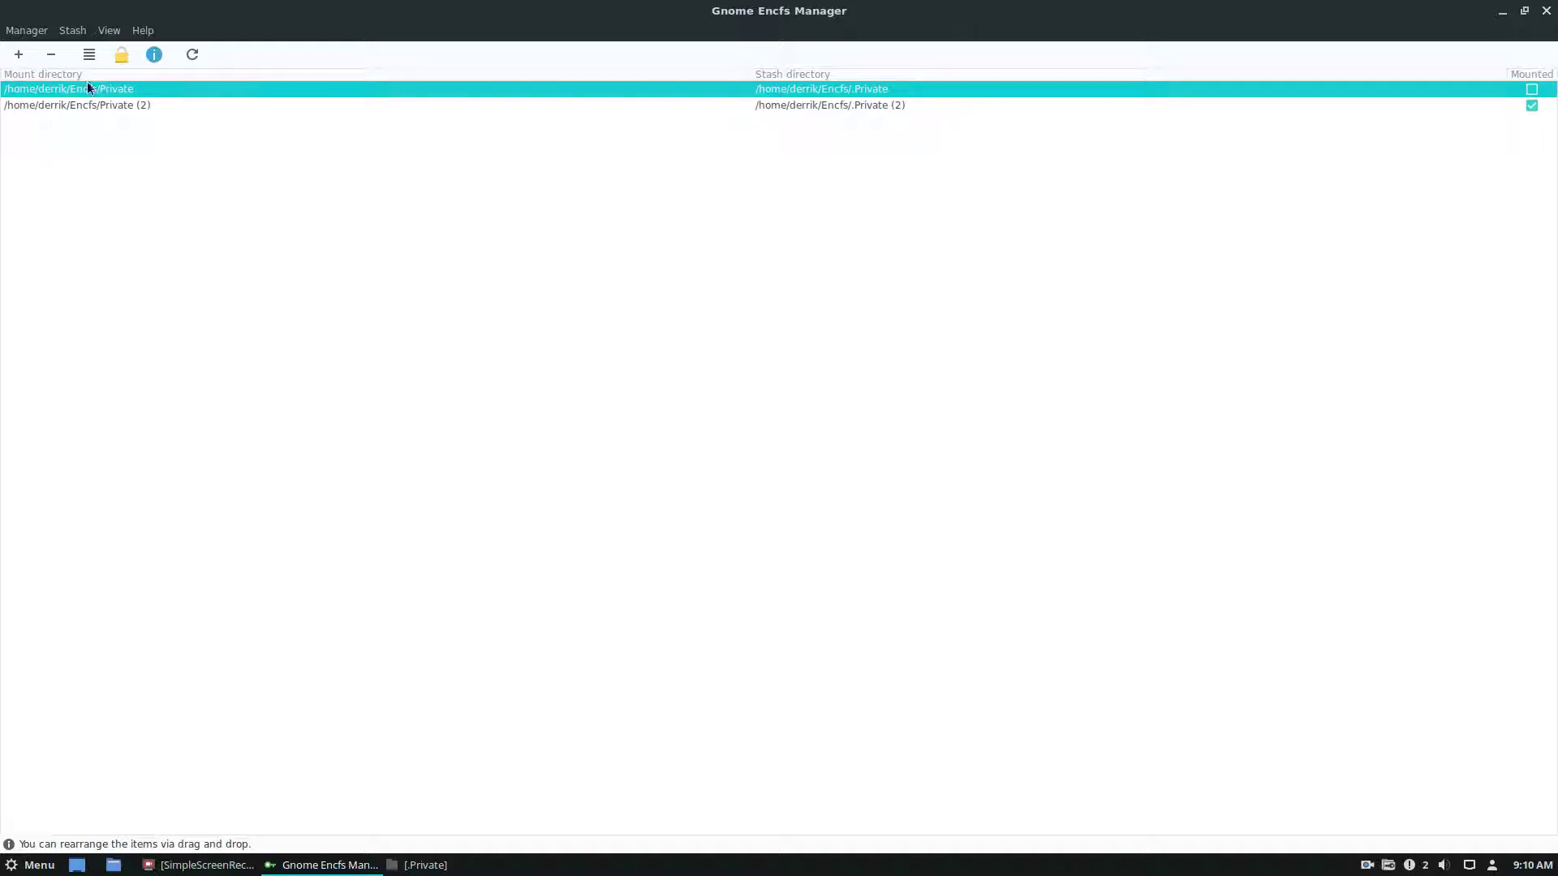
Step: Open Private (2) in Nemo's sidebar and paste Equilux_for_openbox.tar.gz into it
click(85, 106)
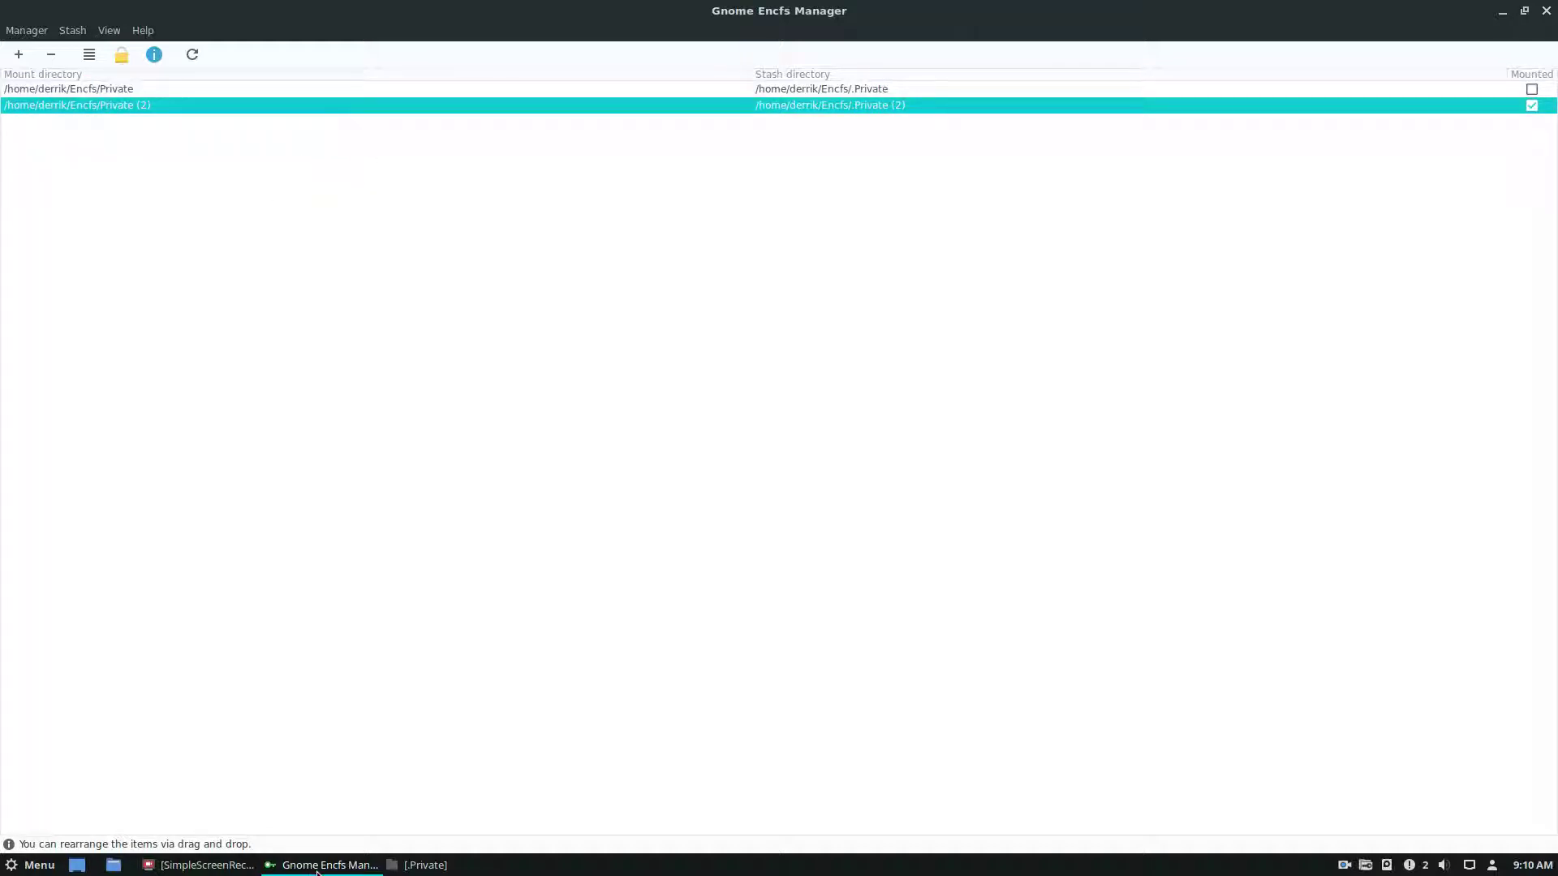
click(418, 865)
click(440, 473)
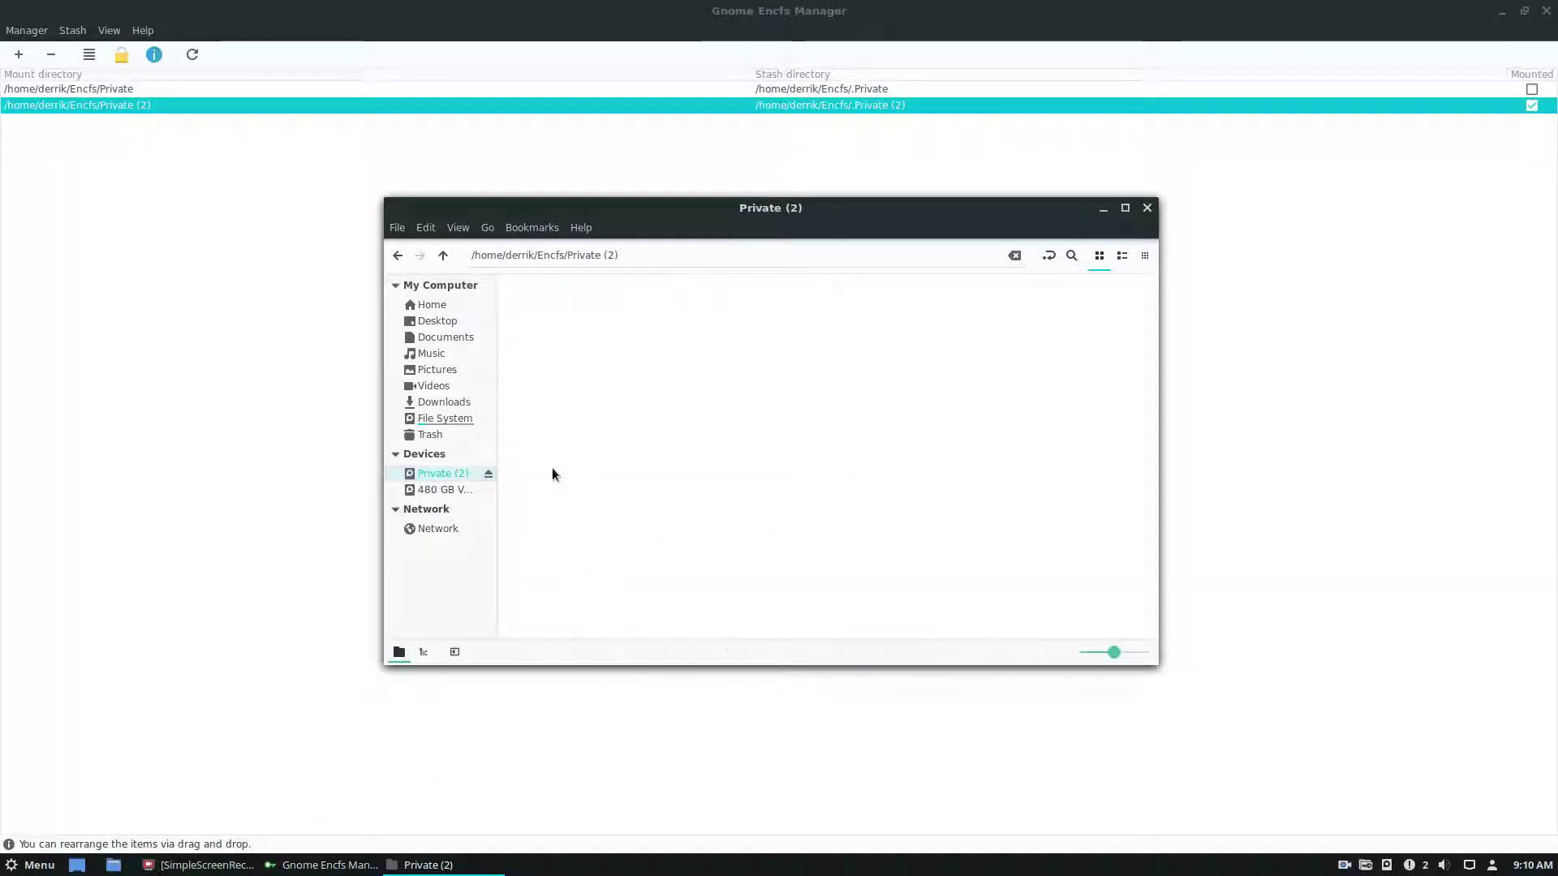
right_click(719, 347)
click(791, 488)
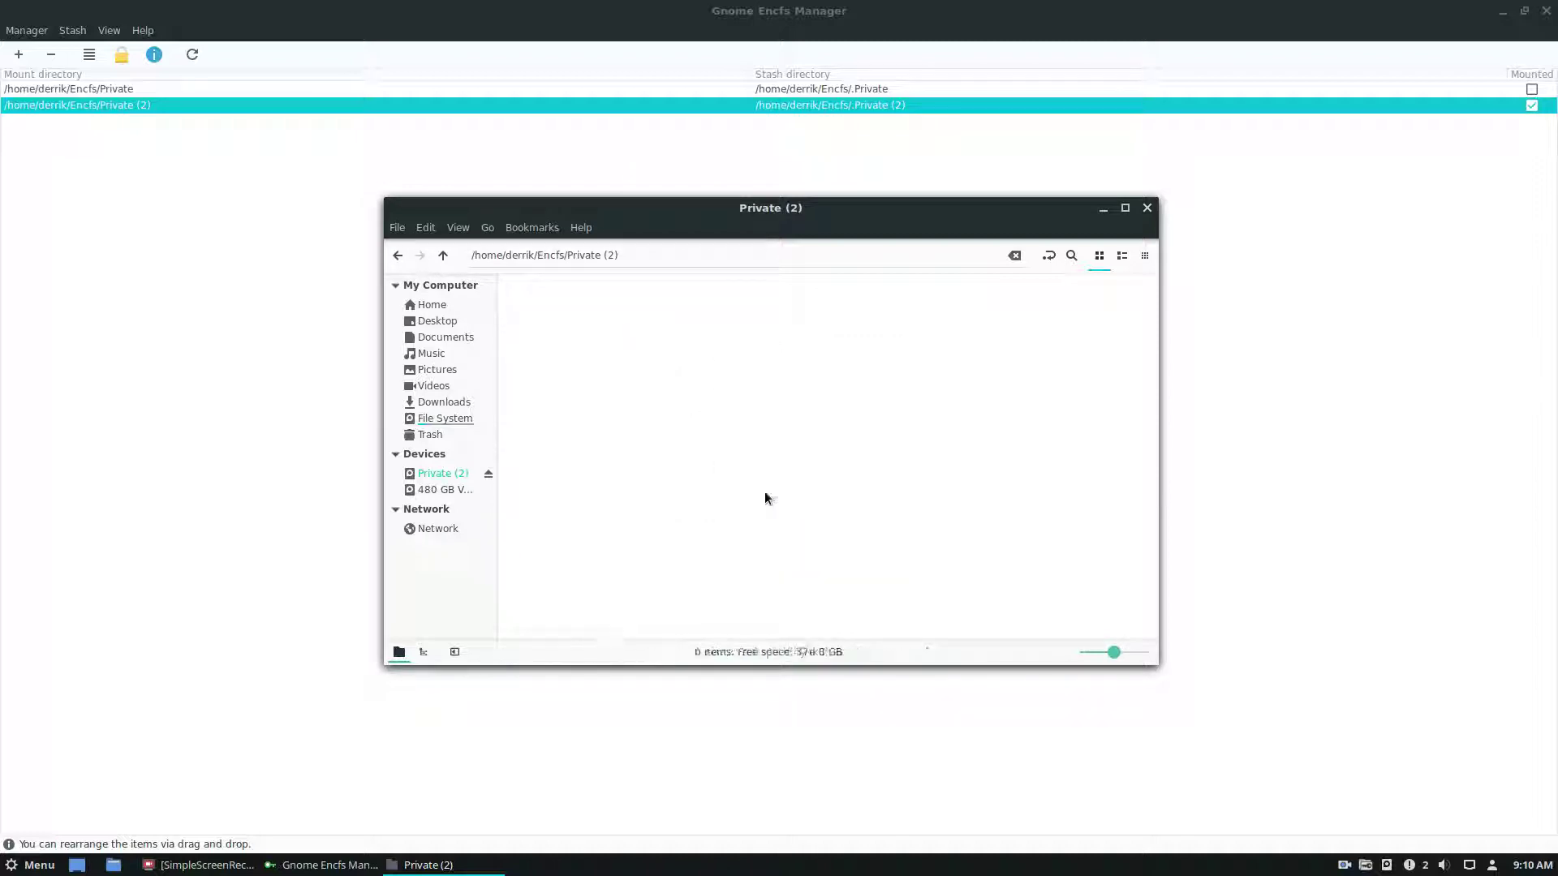
click(733, 401)
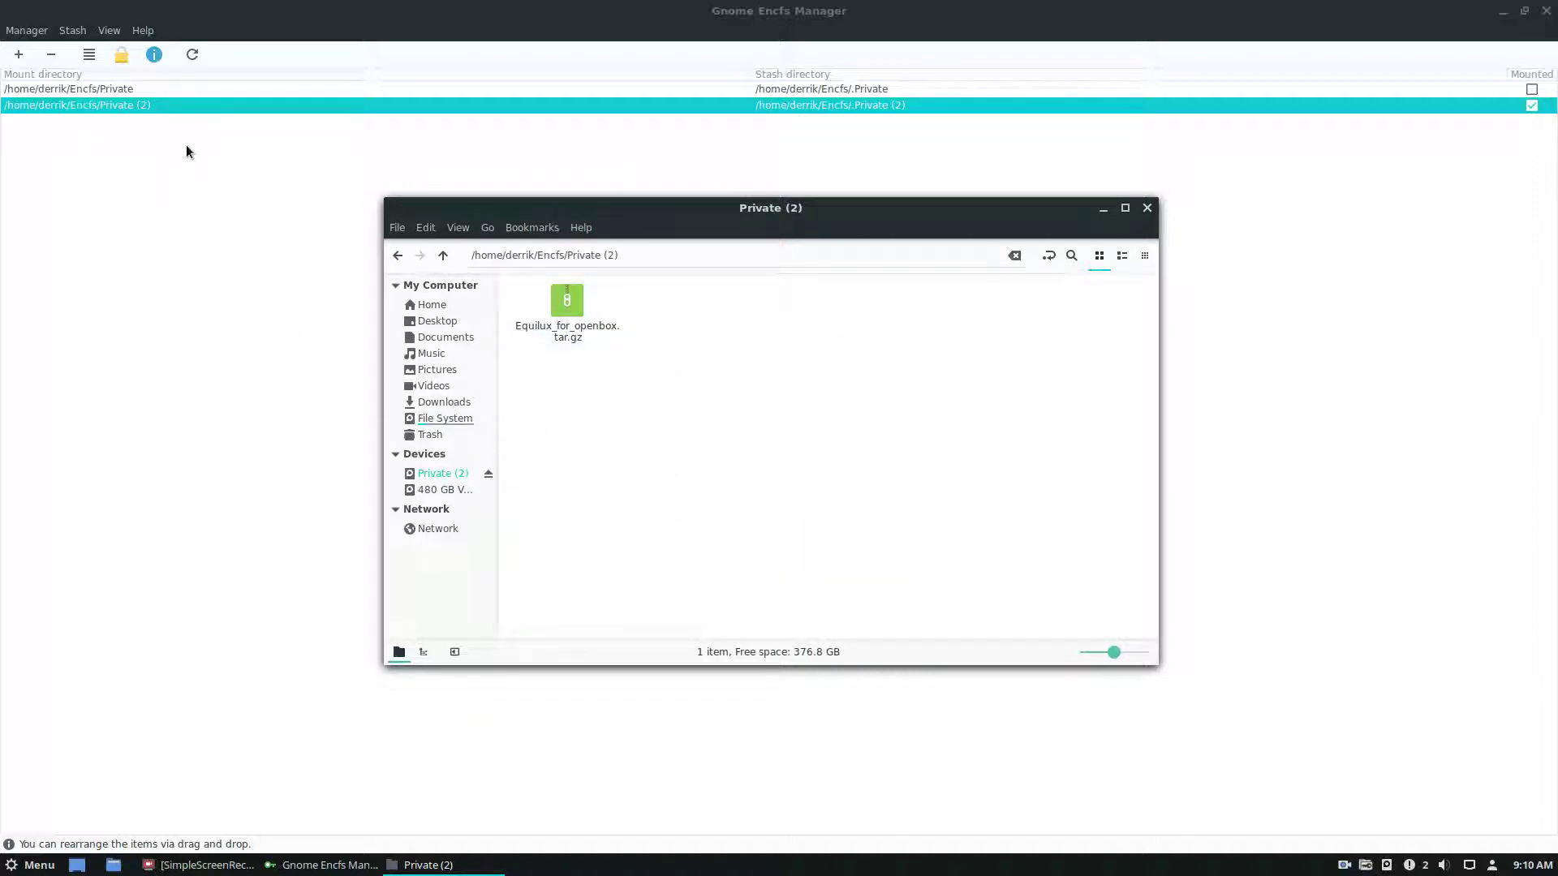
Step: Unmount Private (2) and go to ~/Encfs/ in Nemo's location bar
click(329, 127)
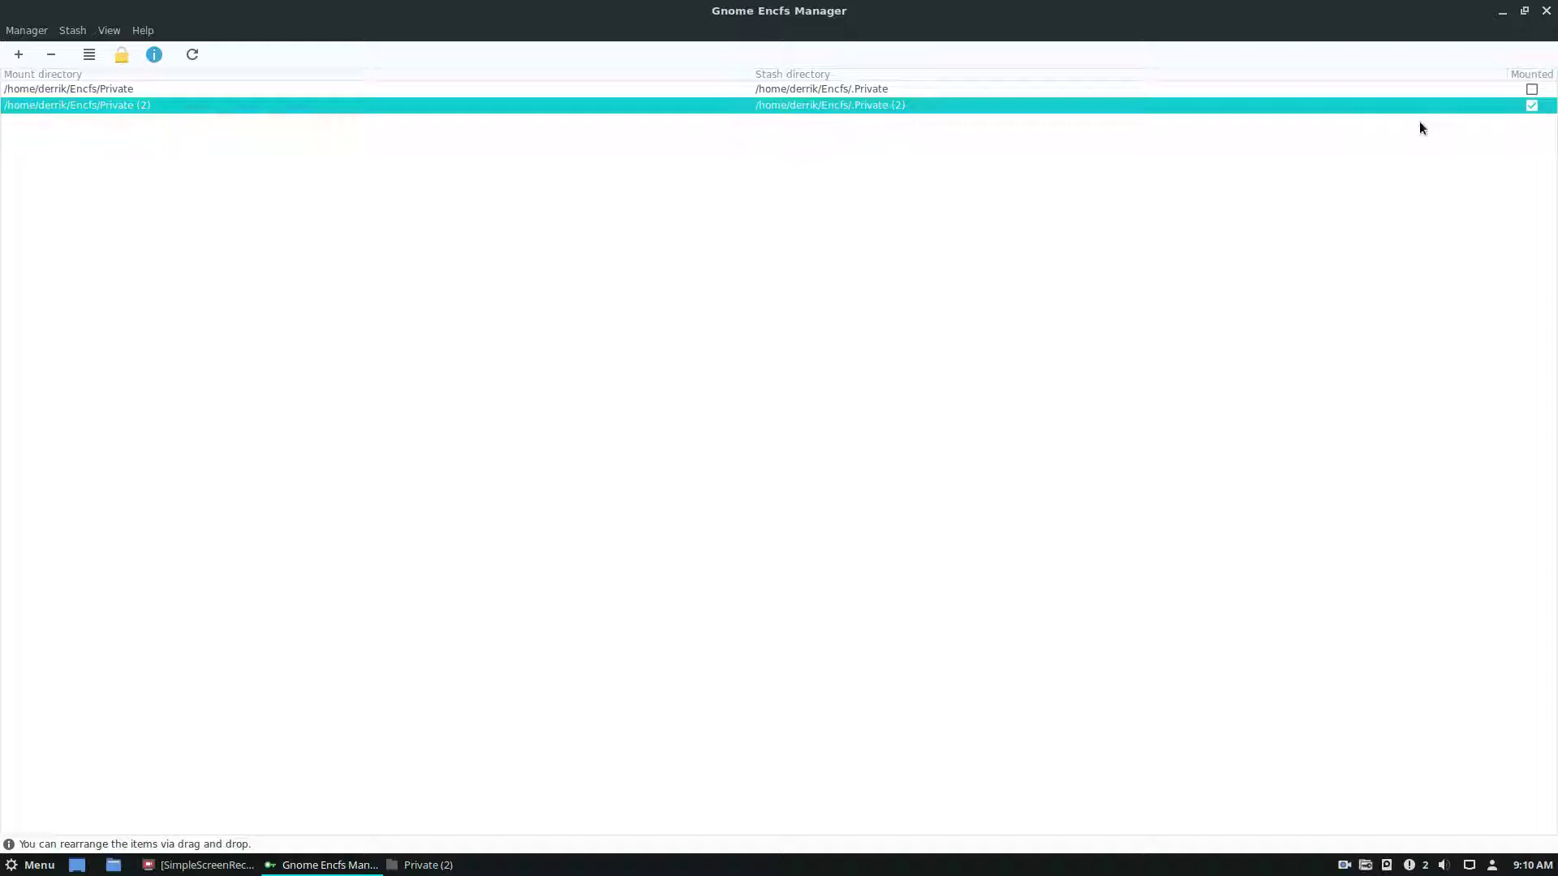
click(1532, 106)
click(469, 864)
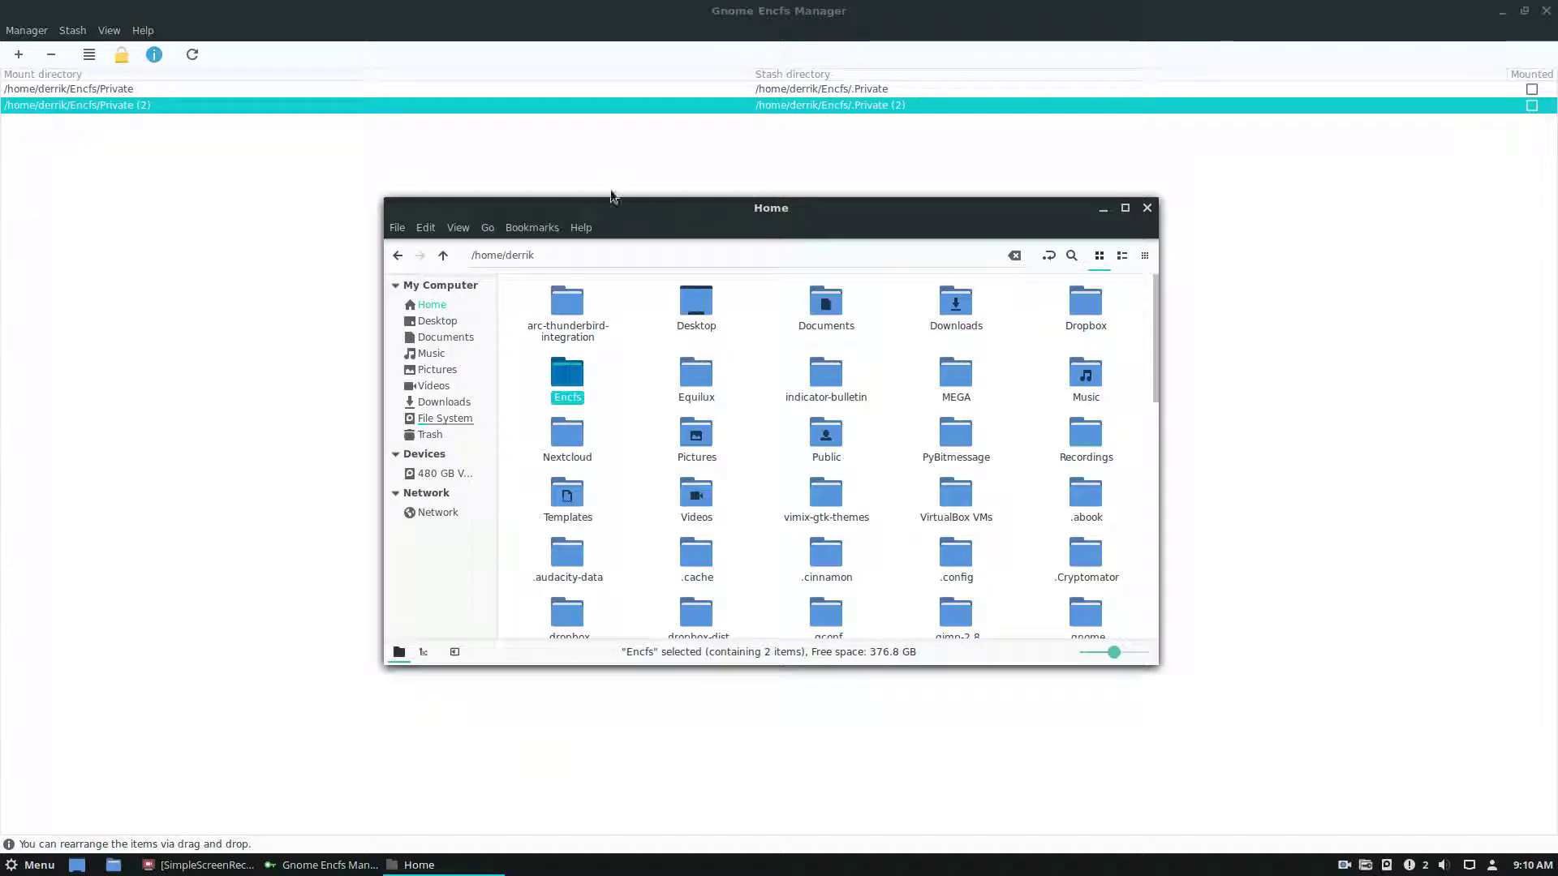
click(593, 255)
text(~/Encfs/)
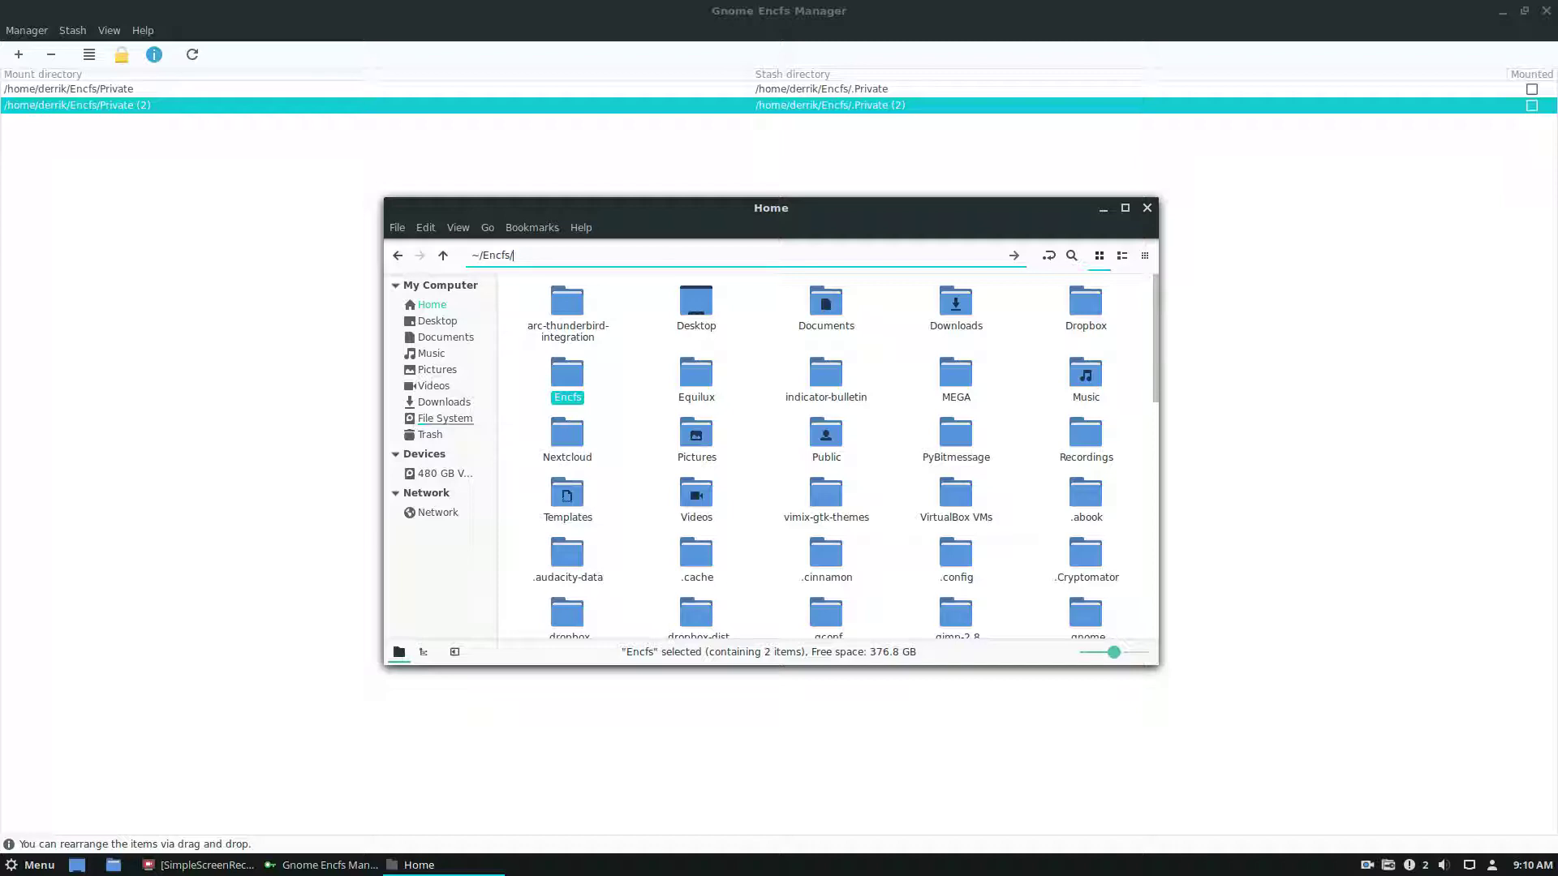
key(Return)
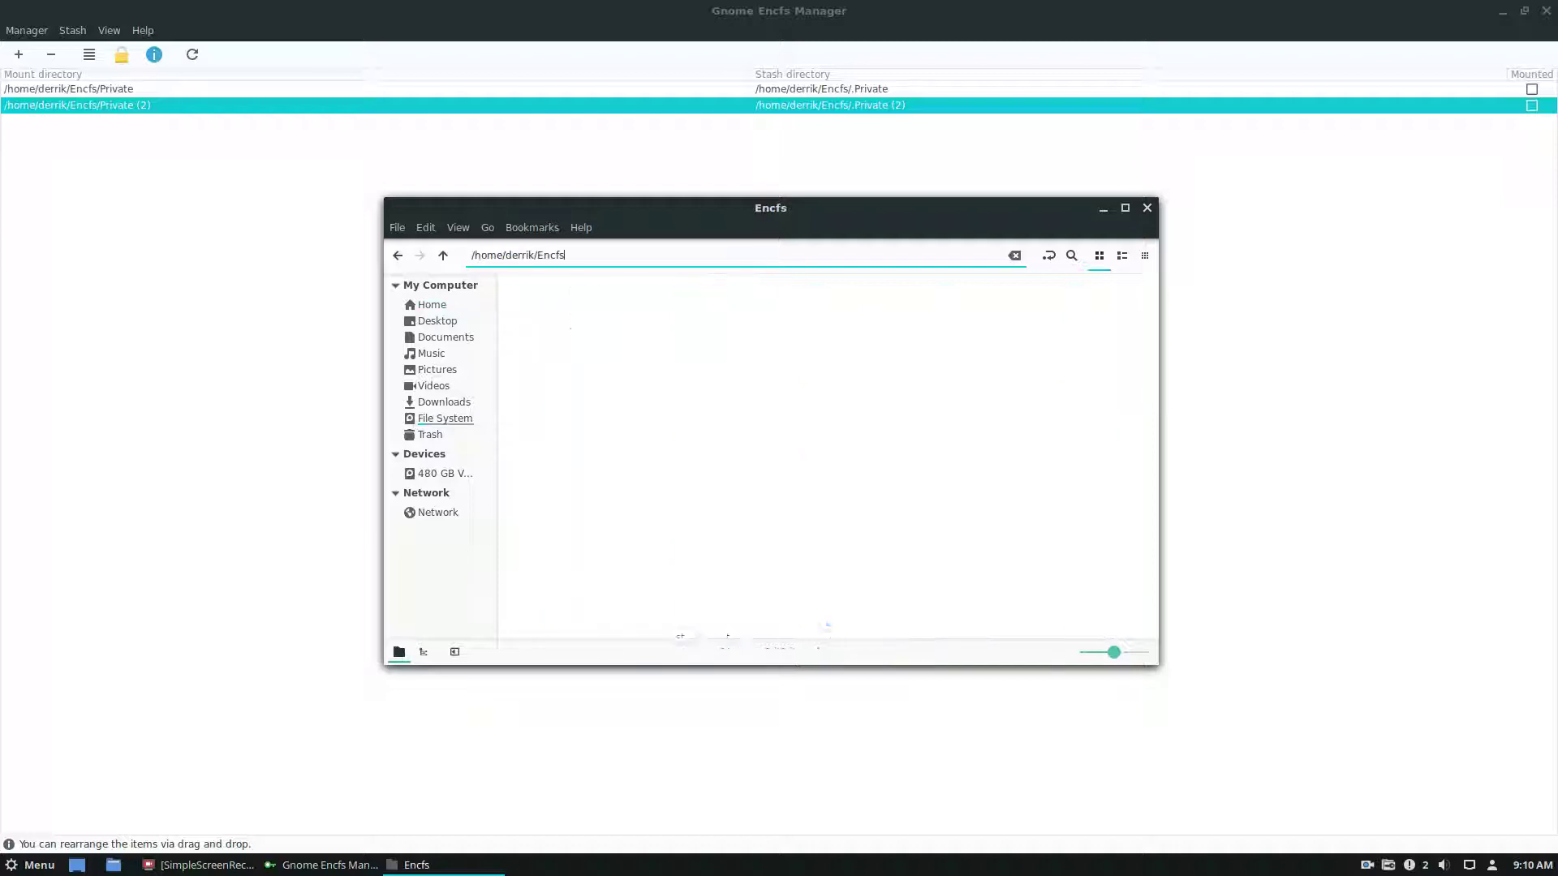
Step: Open .Private (2) and try opening the encrypted file, dismissing the unknown file type message
click(682, 318)
double_click(682, 318)
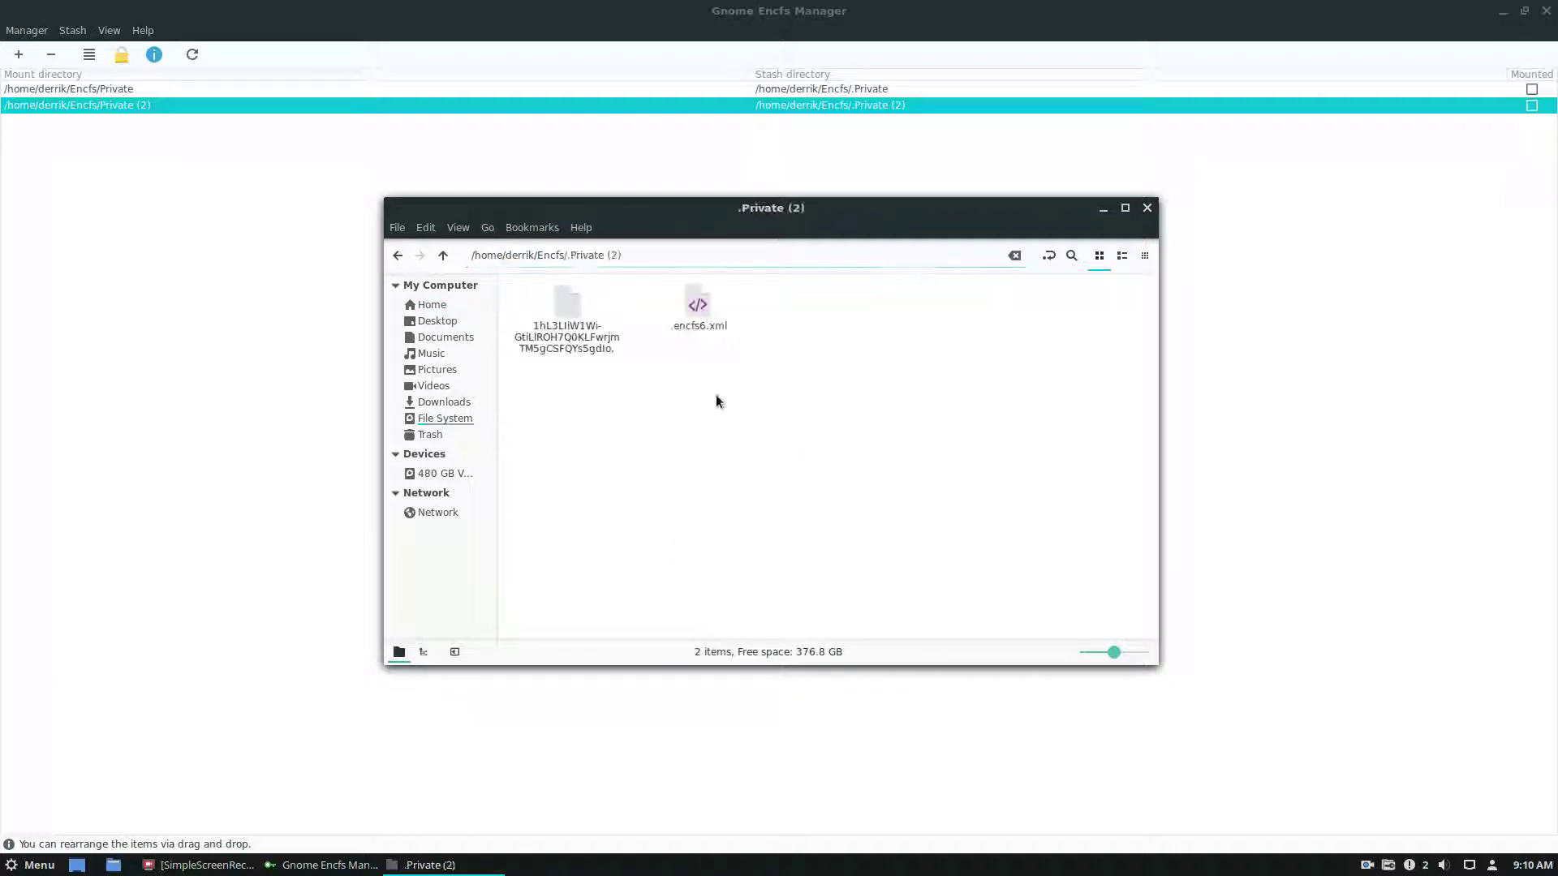
drag(751, 446, 605, 363)
click(607, 340)
click(740, 430)
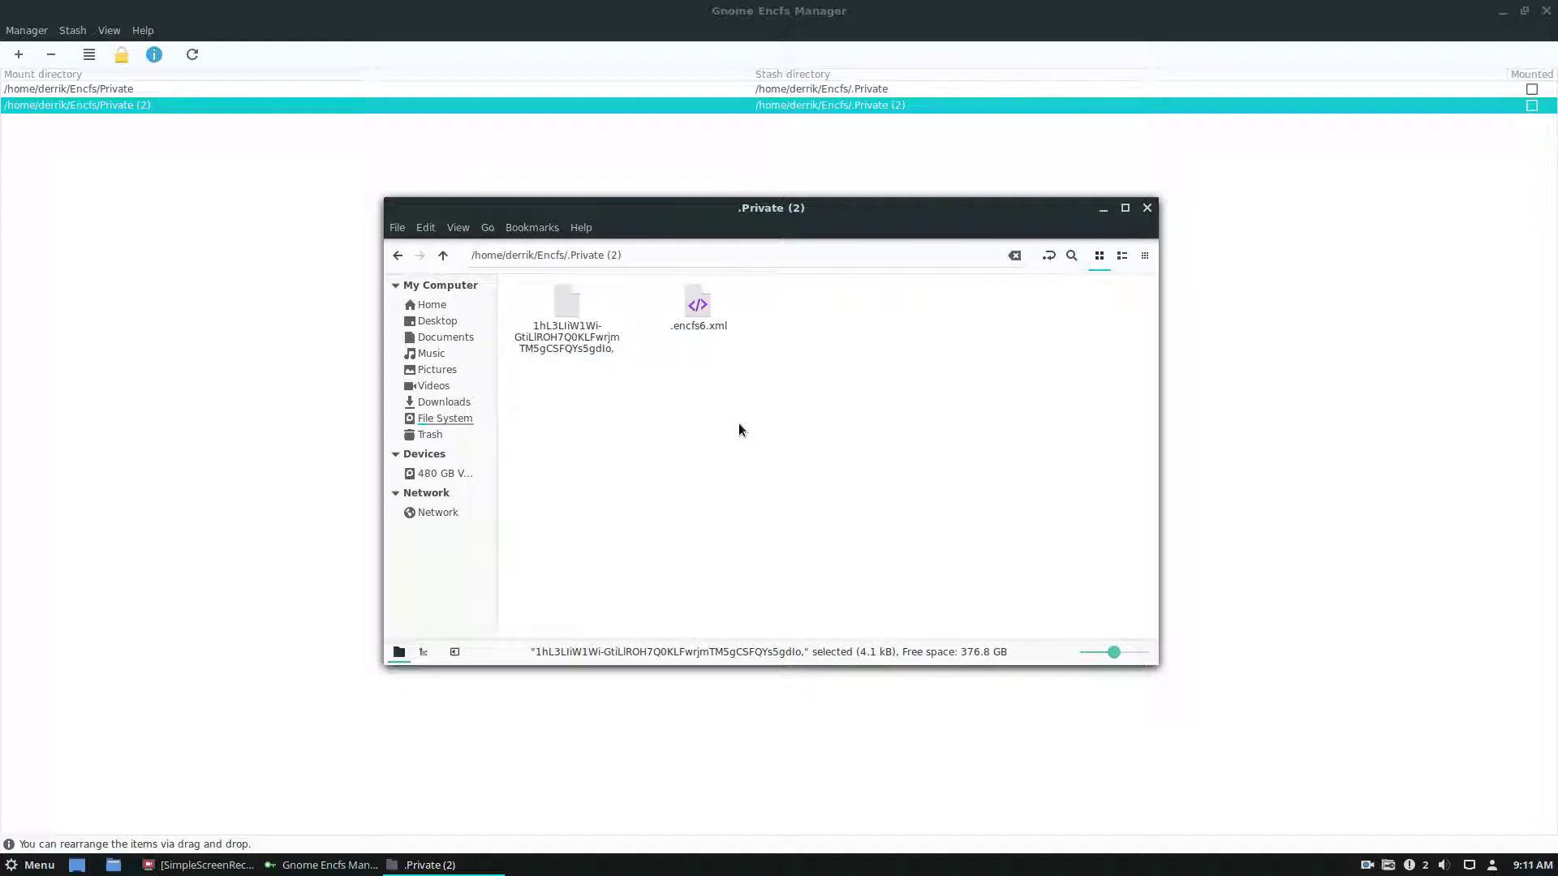
right_click(556, 347)
click(582, 355)
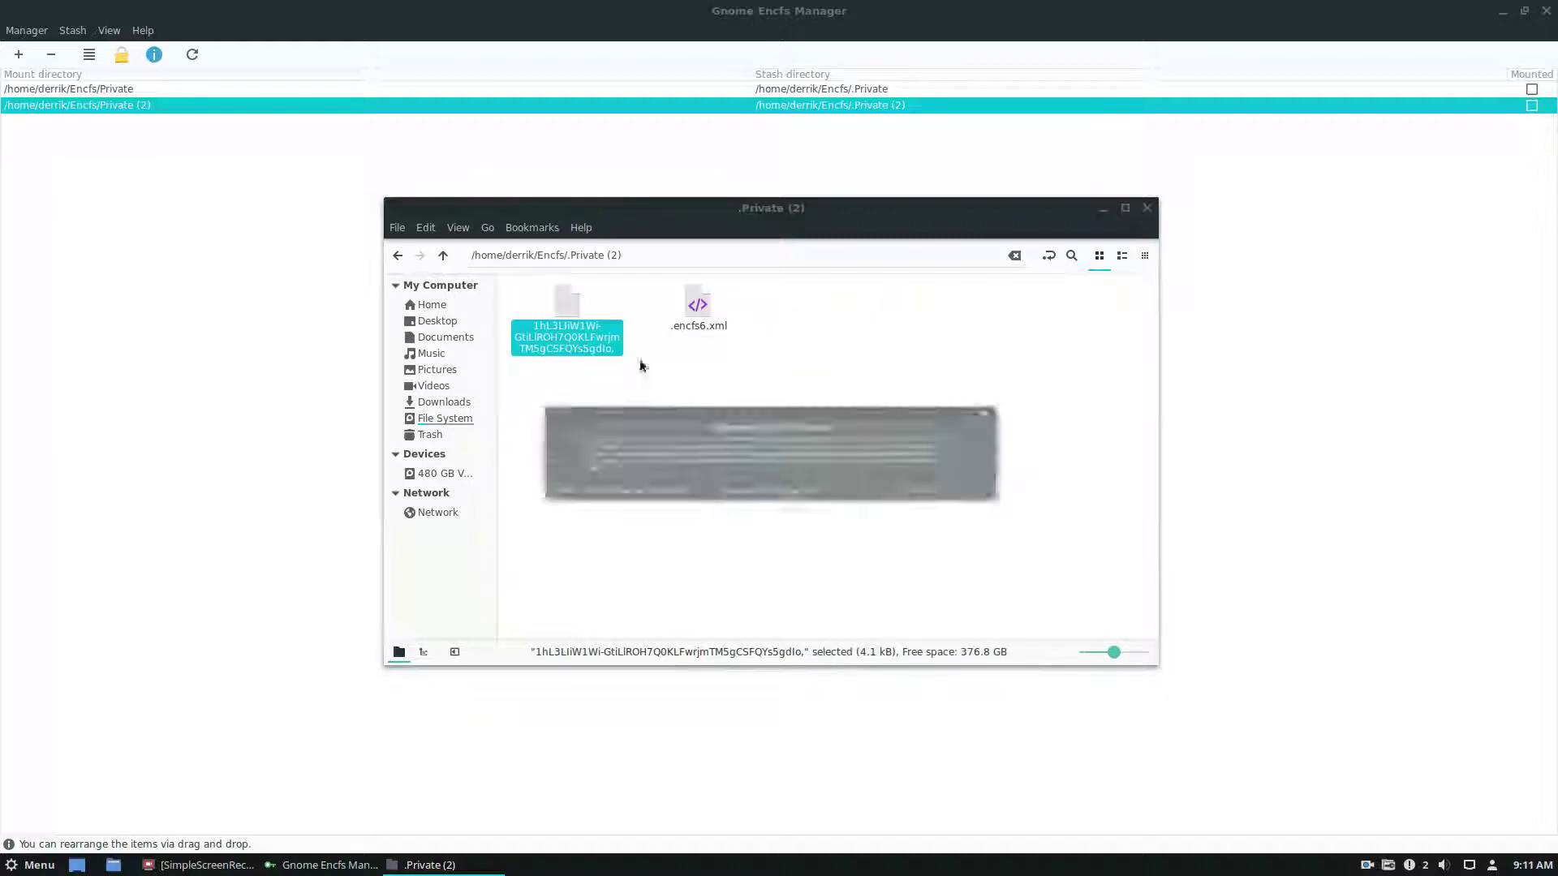
key(Escape)
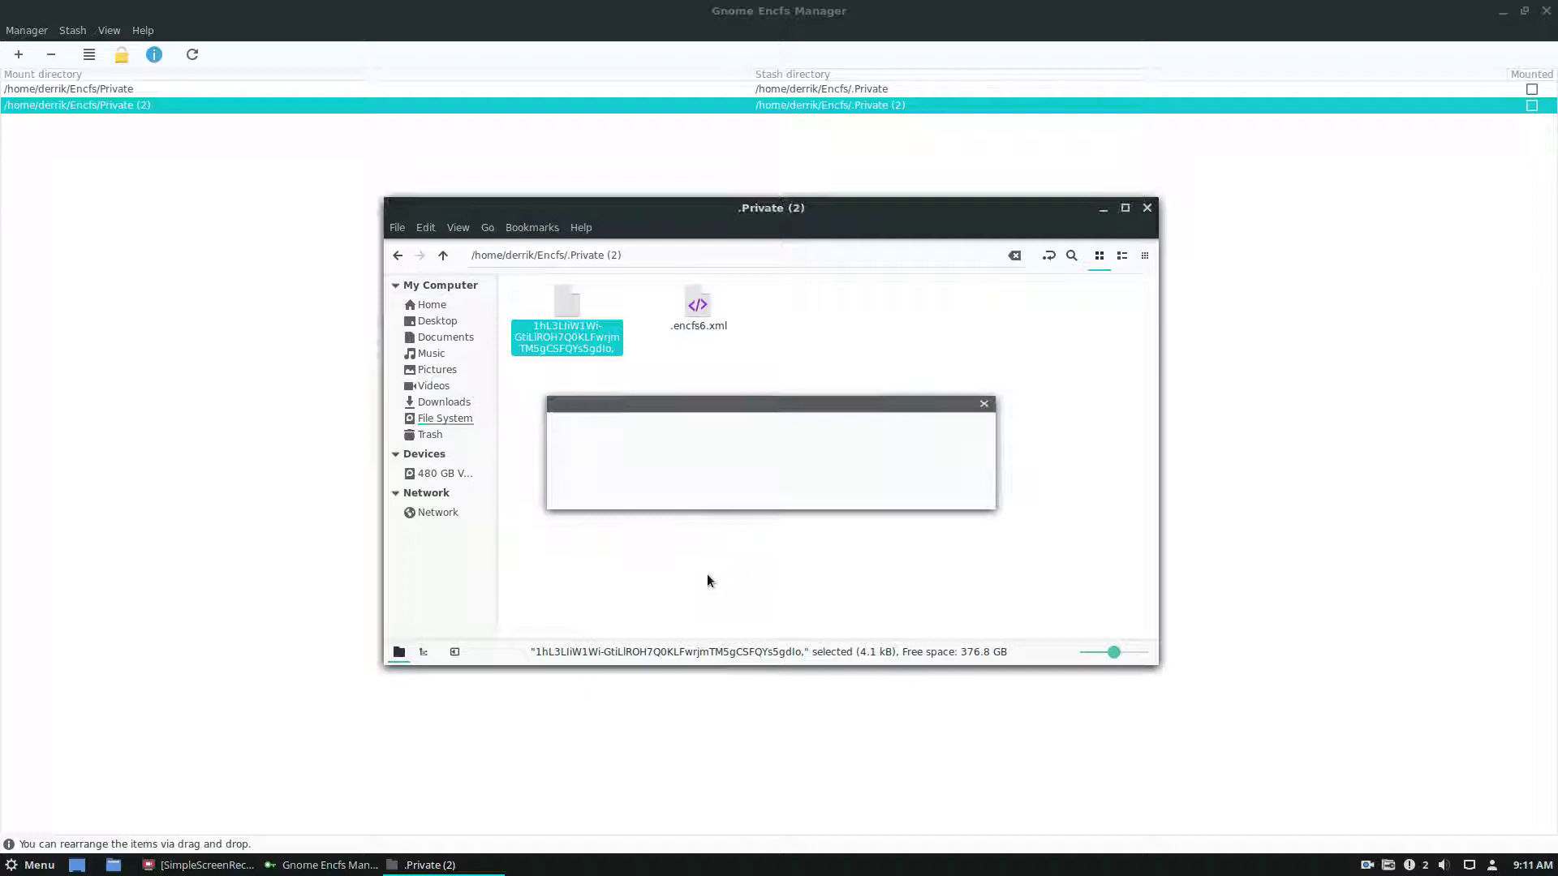
click(806, 464)
Step: Remount Private (2) with its password and open it in Nemo from ~/Encfs
click(127, 105)
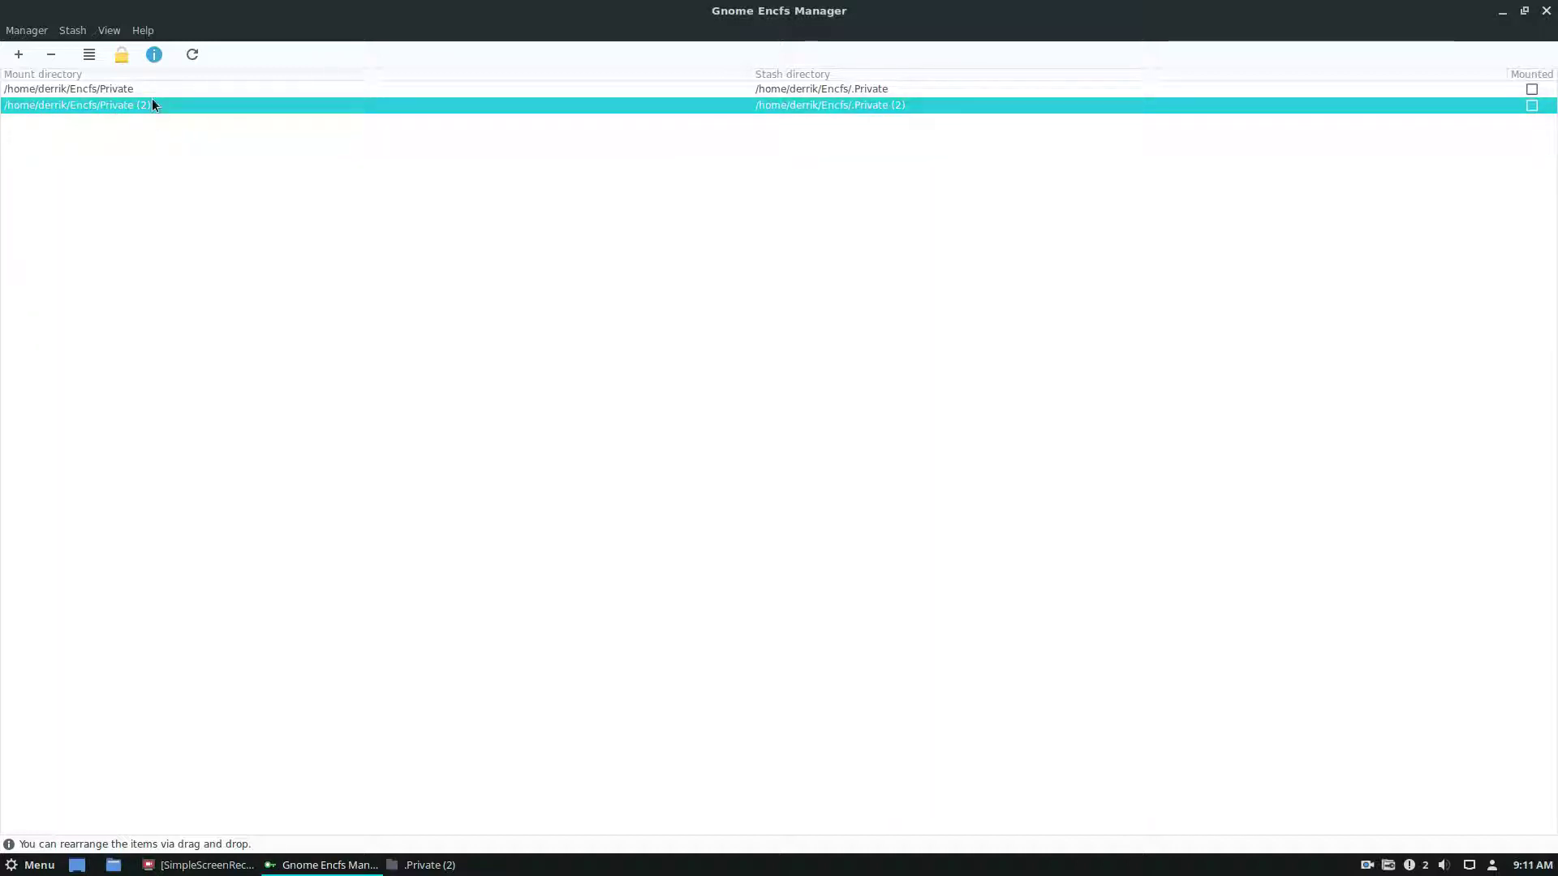
click(1532, 105)
text(•)
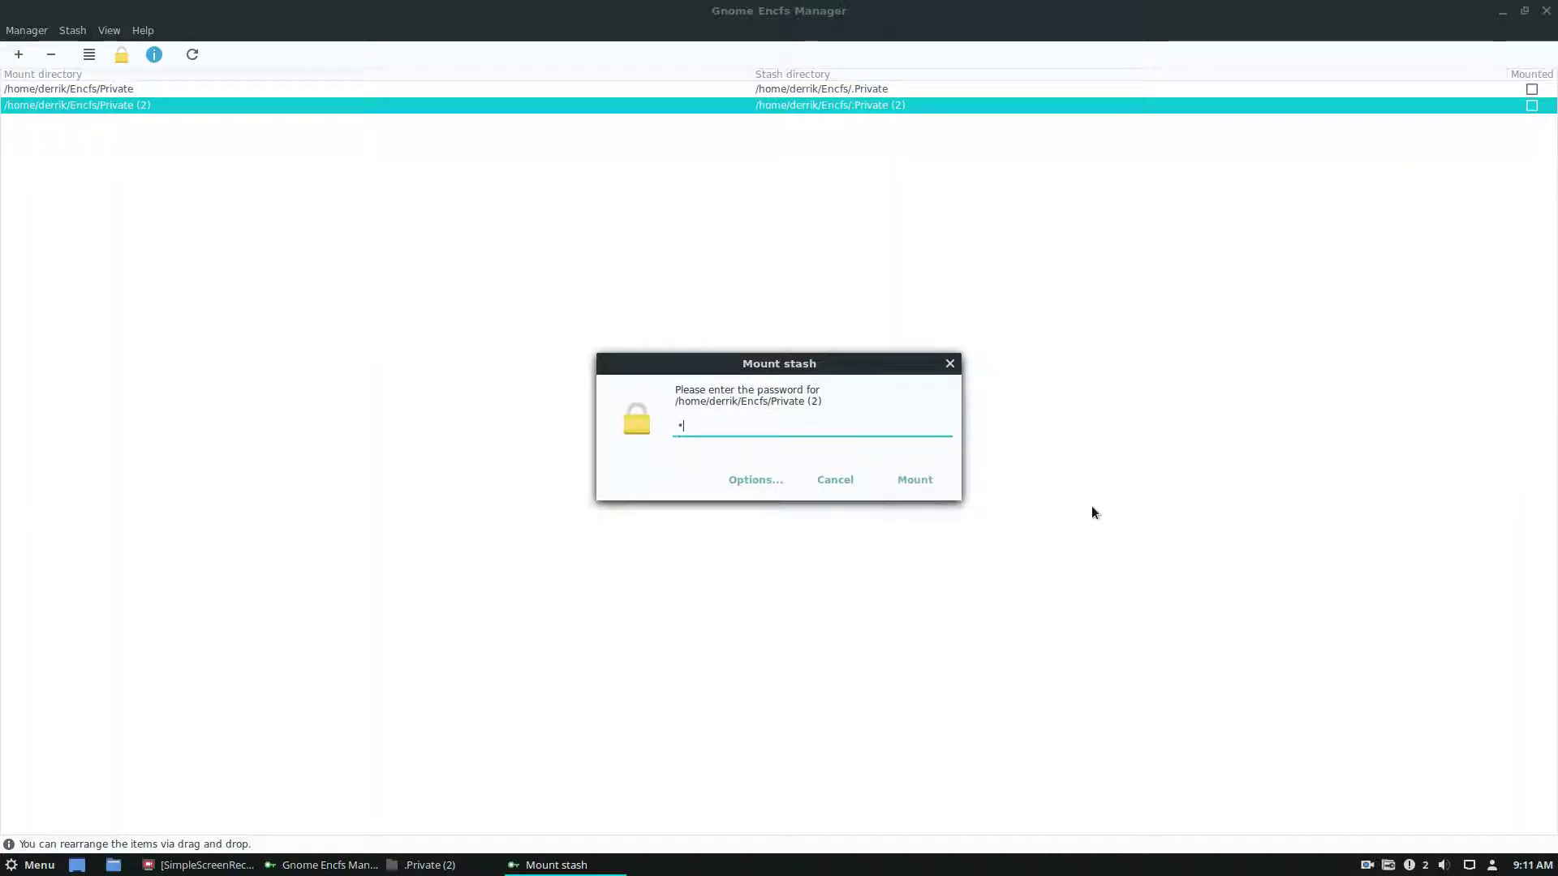
text(•••••••)
key(Return)
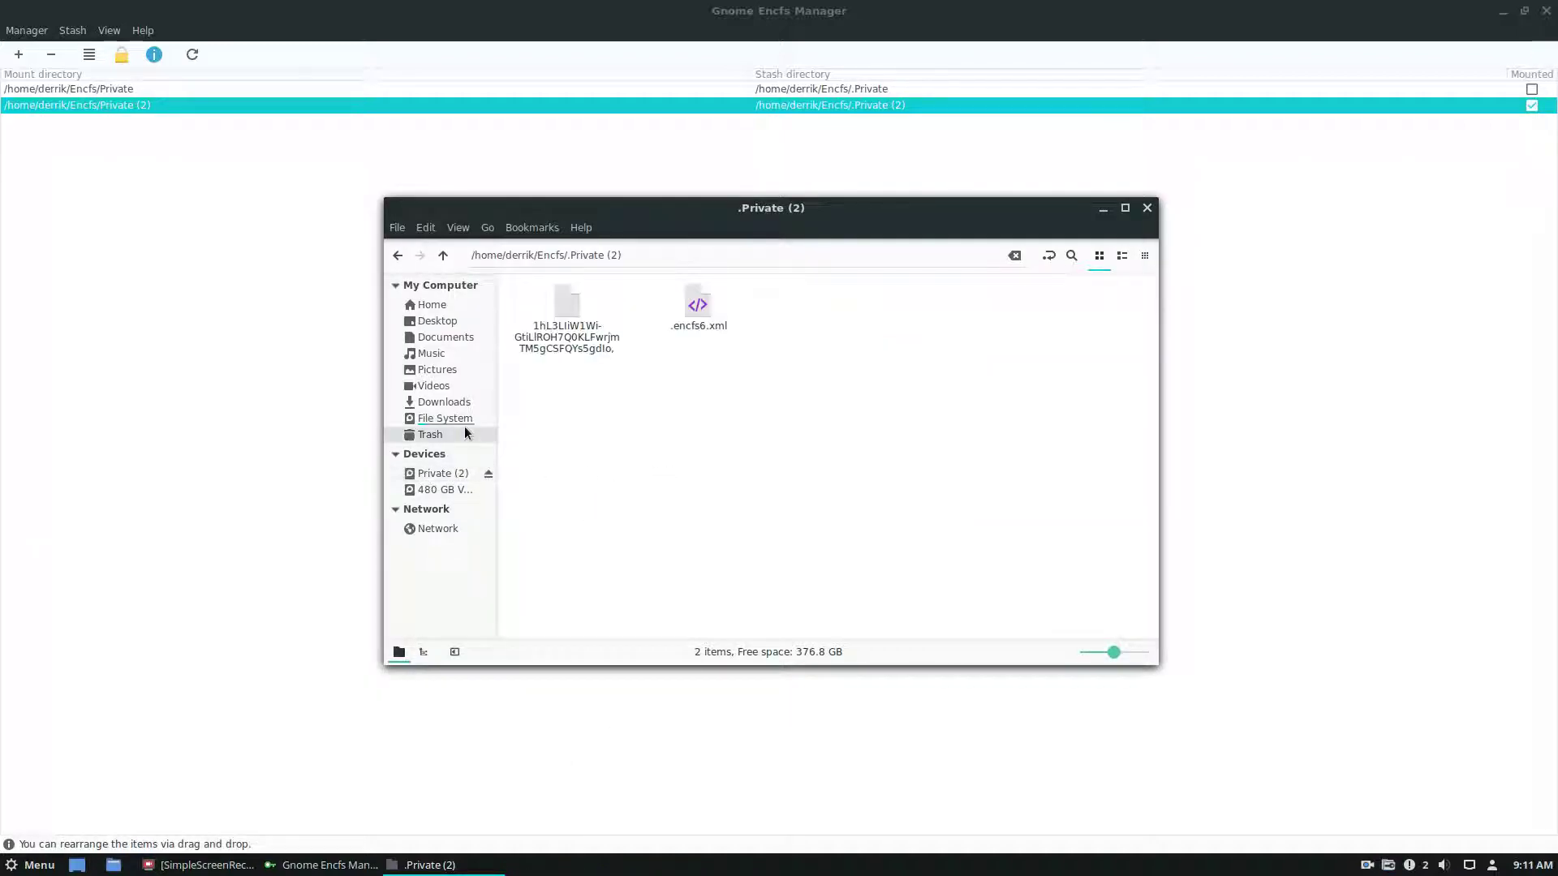
click(443, 255)
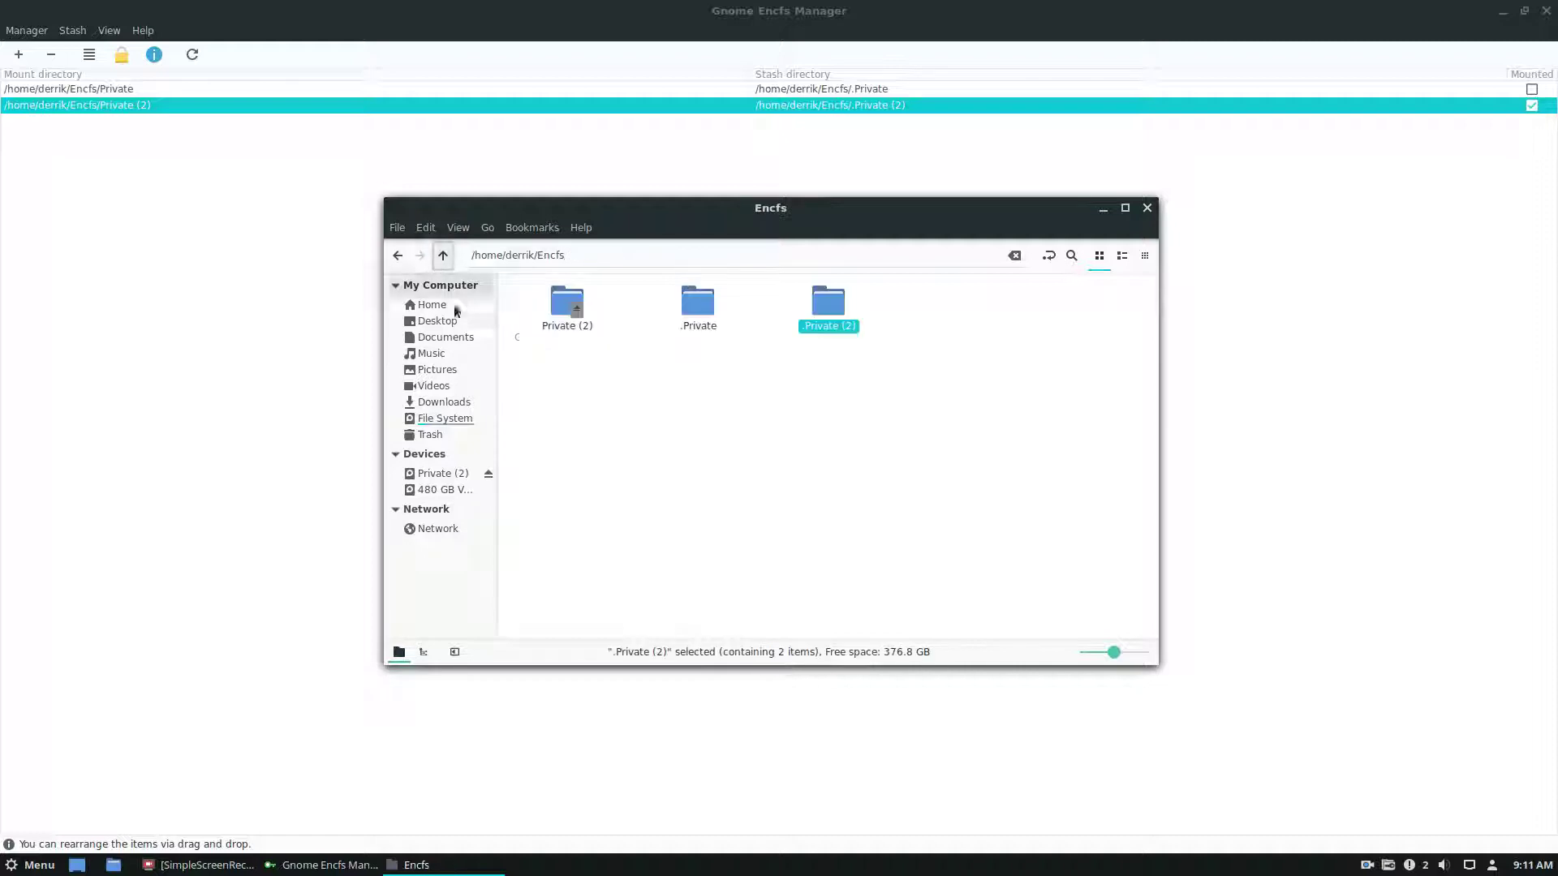
double_click(562, 318)
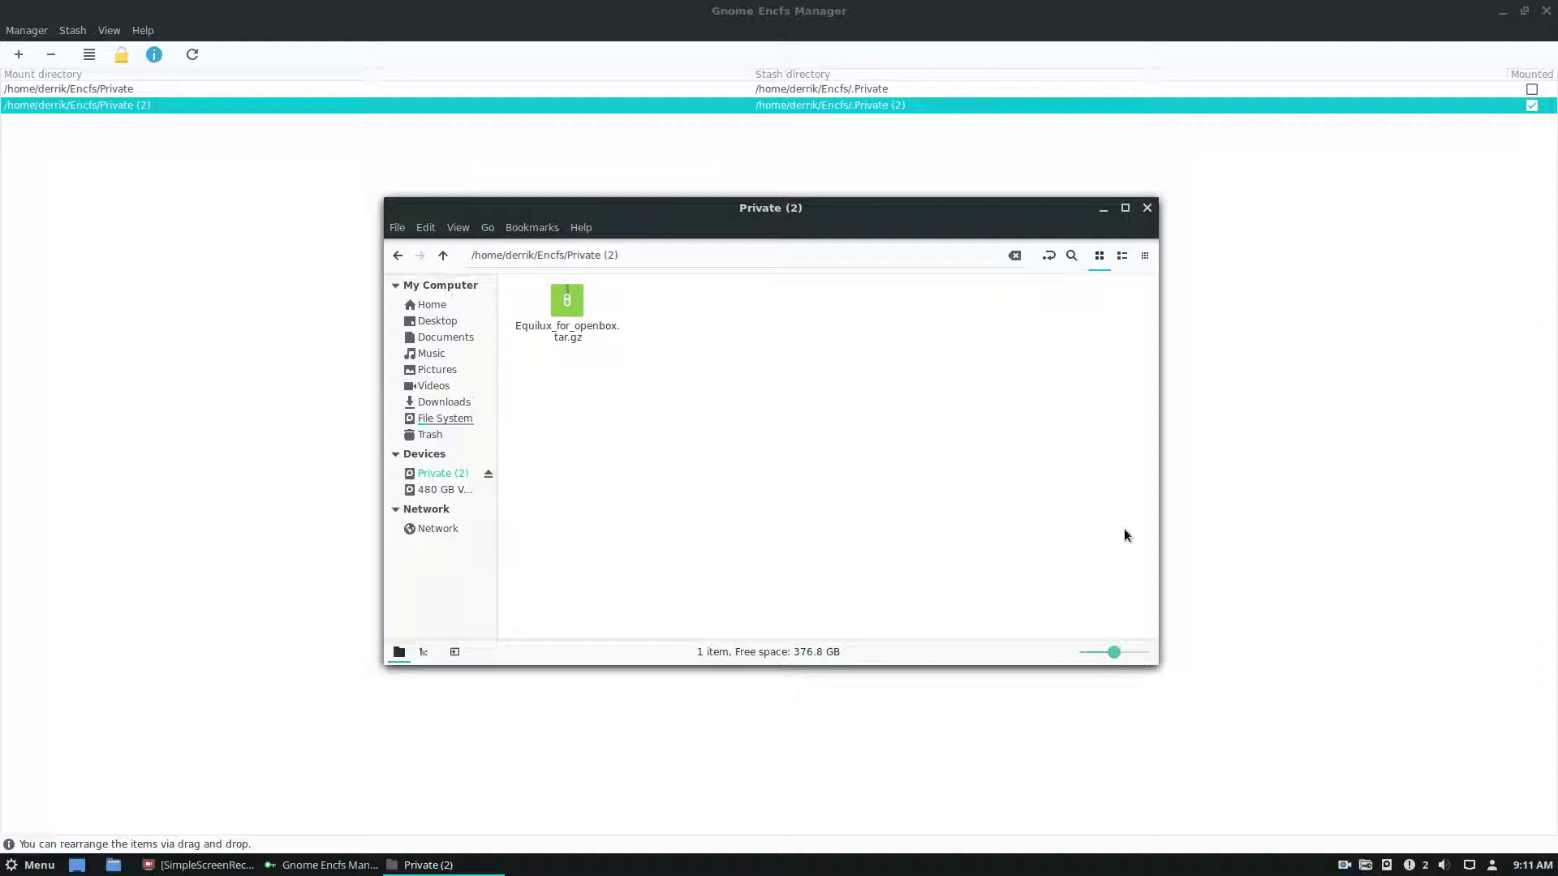
Step: Minimize Nemo and Gnome Encfs Manager, leaving the bare desktop
click(1103, 208)
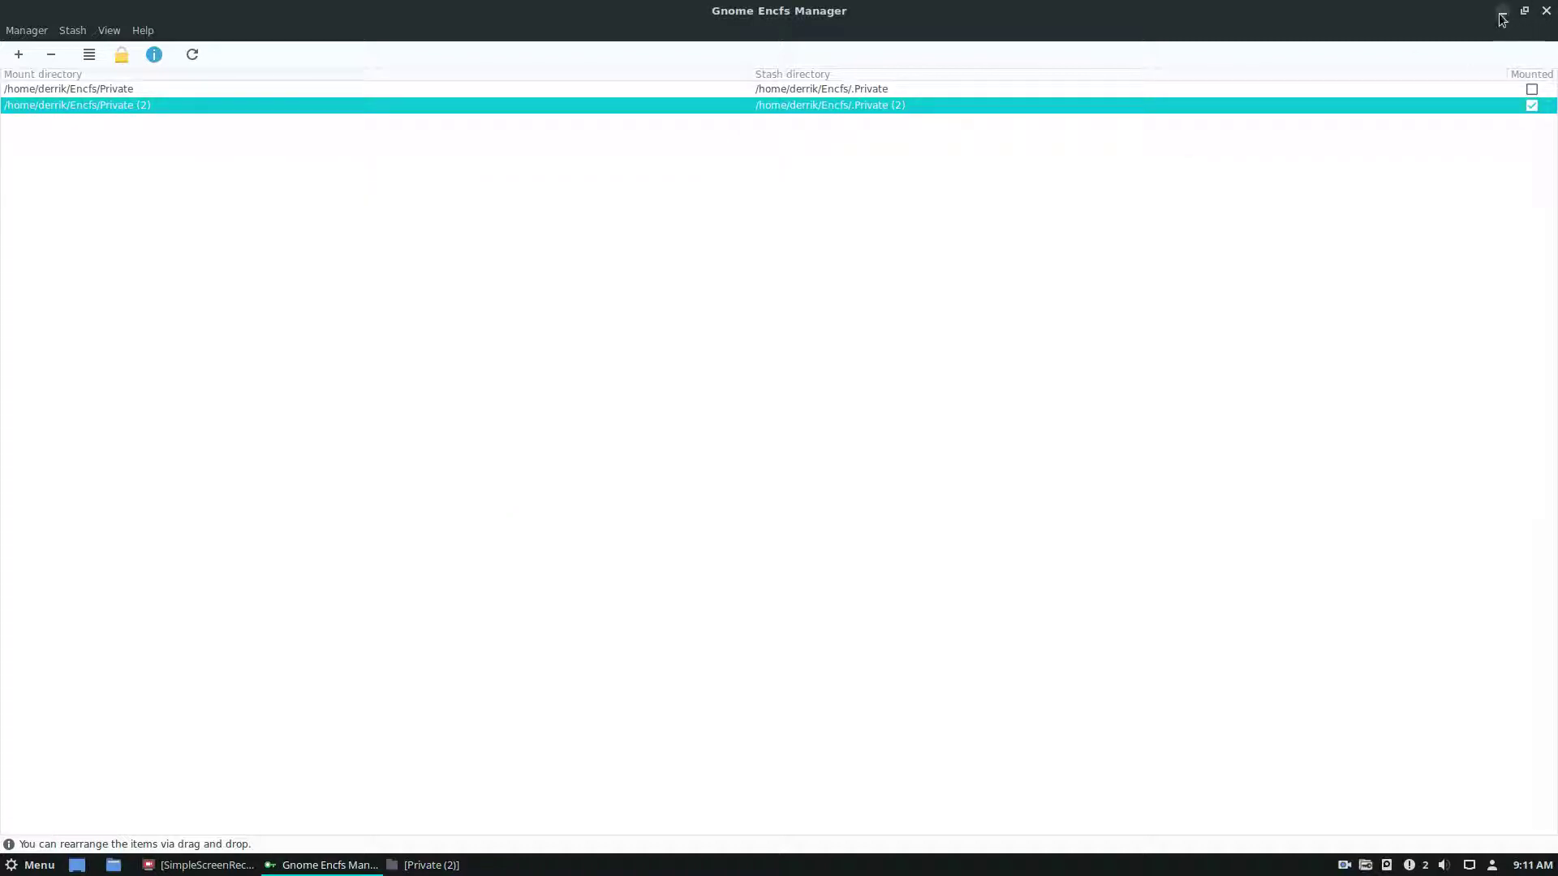
click(1501, 12)
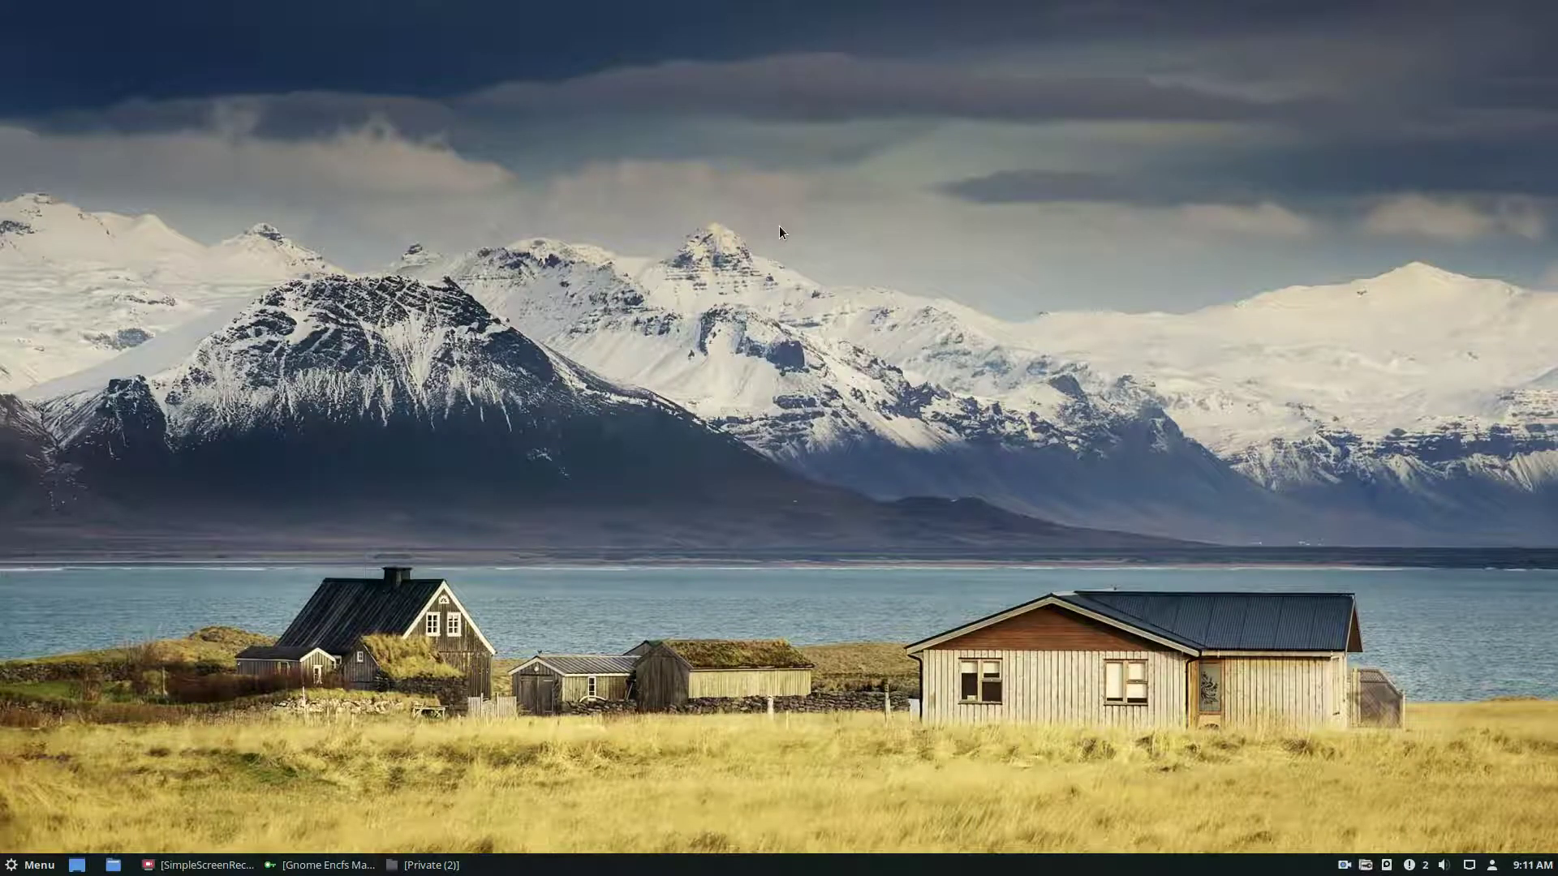